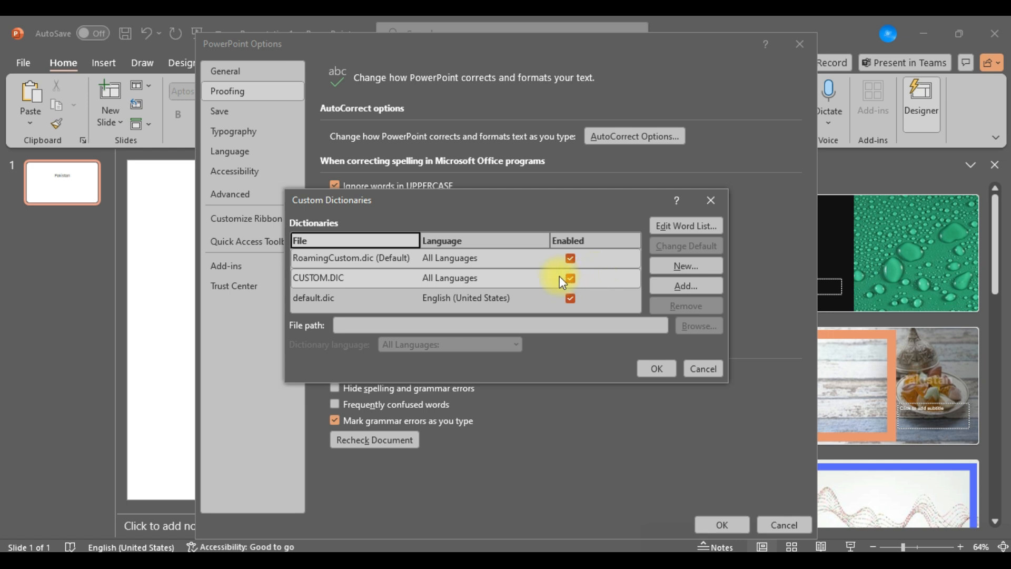
Examine the custom dictionaries list and the dialog for creating a new dictionary, leaving both without changes.
click(511, 299)
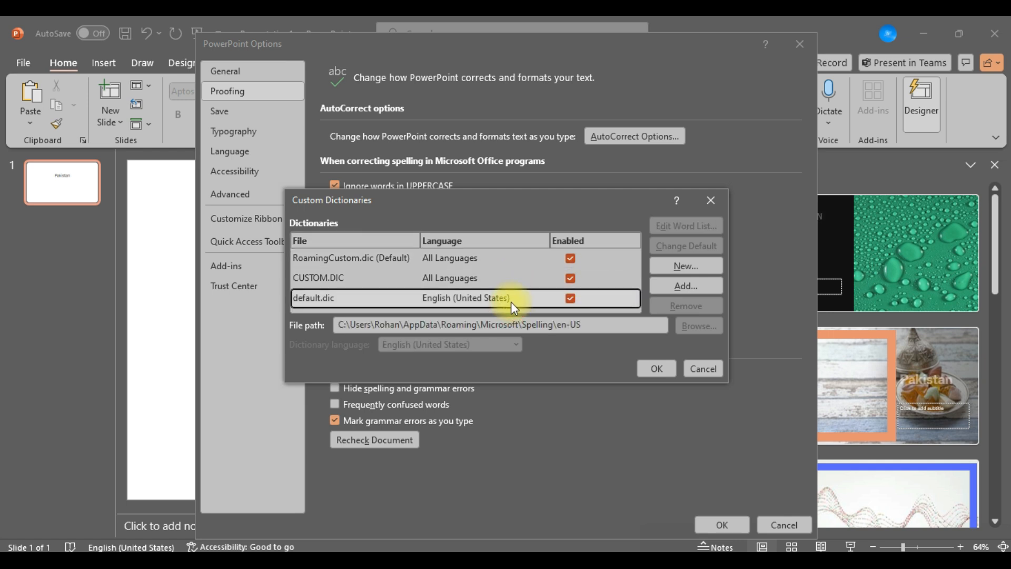
key(Up)
key(Up)
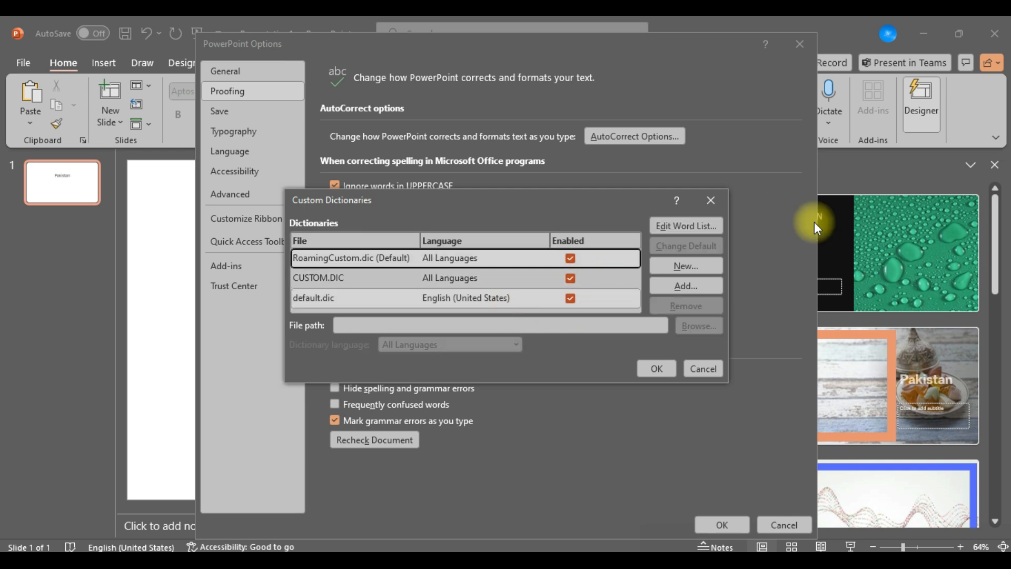
click(702, 268)
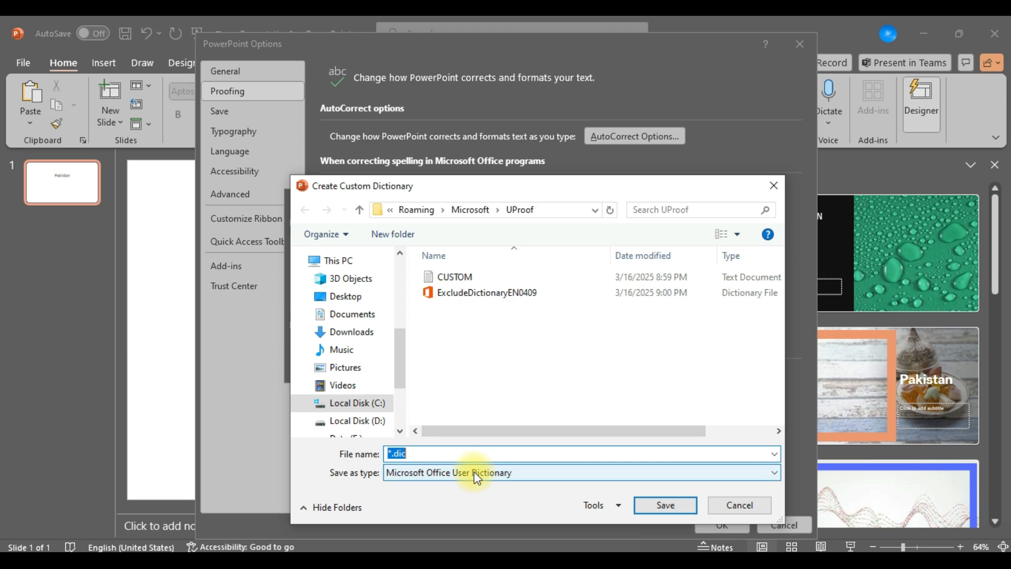
click(727, 502)
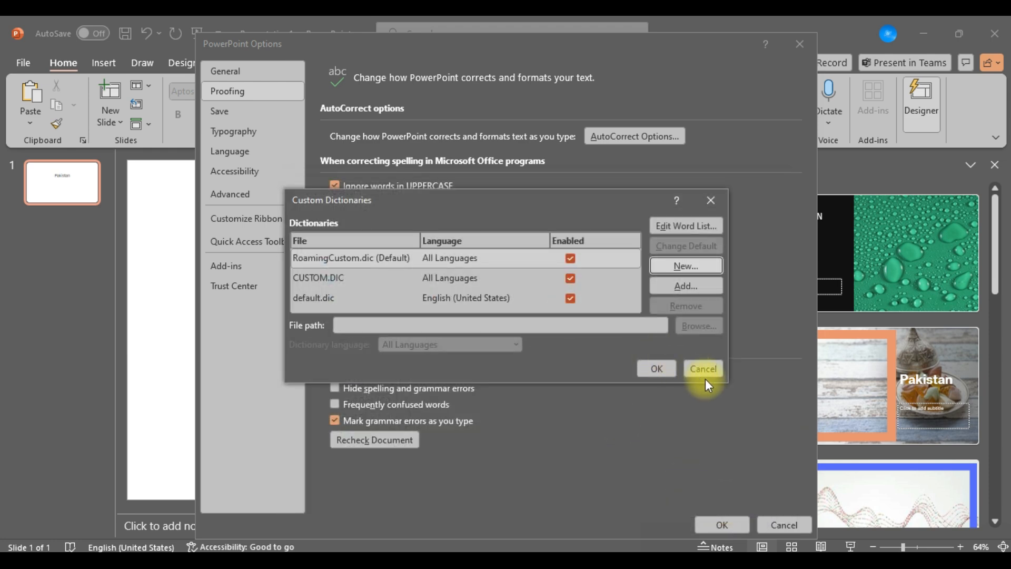
click(705, 368)
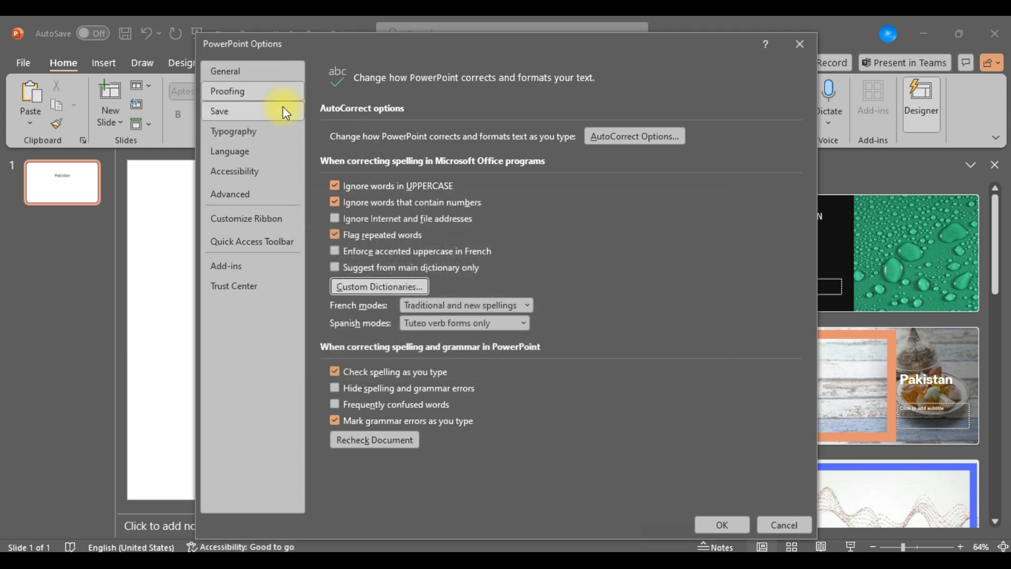
Set the interval for saving AutoRecover information to 1 minute in the save options.
click(285, 113)
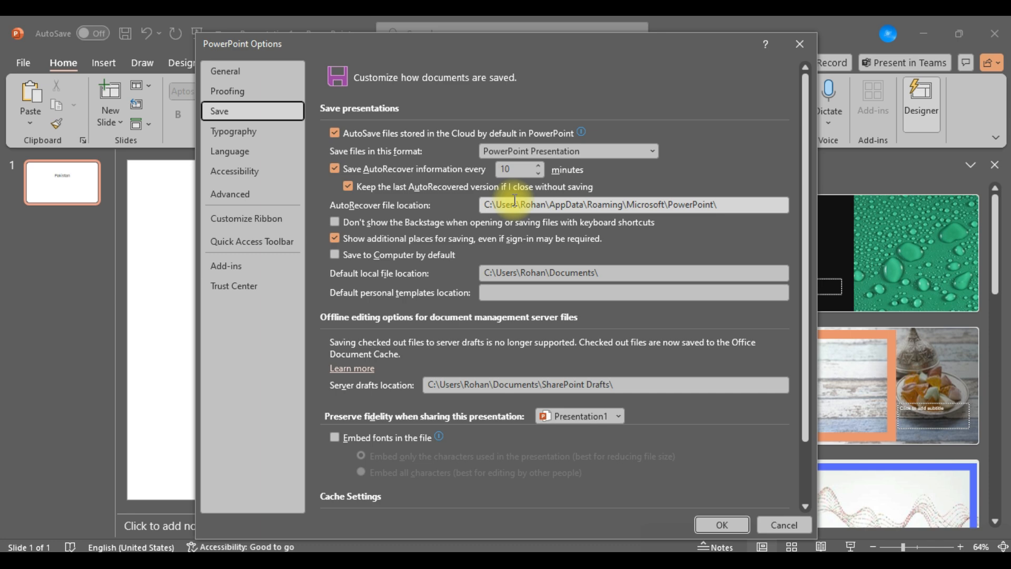
click(511, 170)
key(BackSpace)
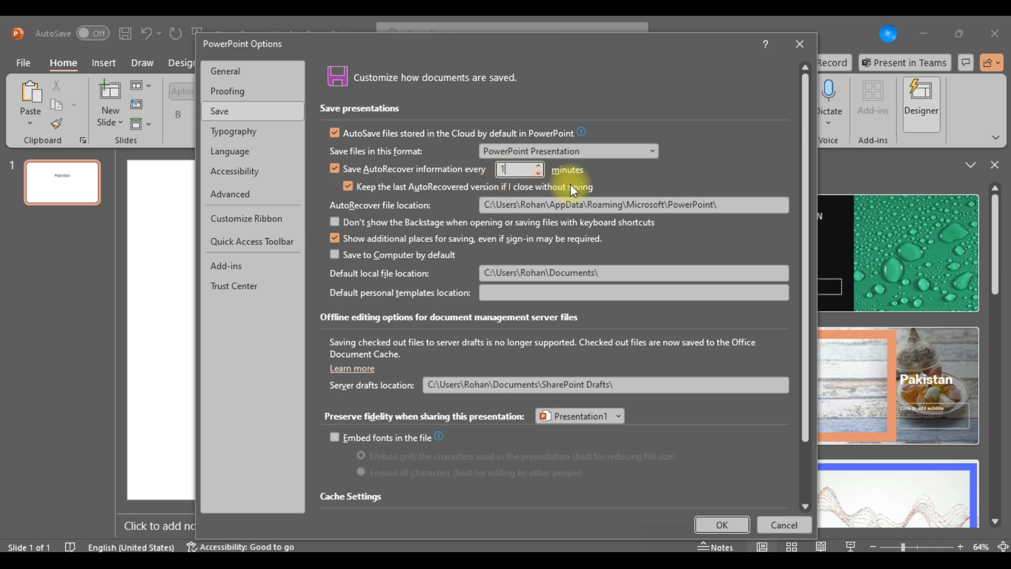
Examine the AutoRecover location, default local file location and cache settings, and close the options without saving.
click(586, 209)
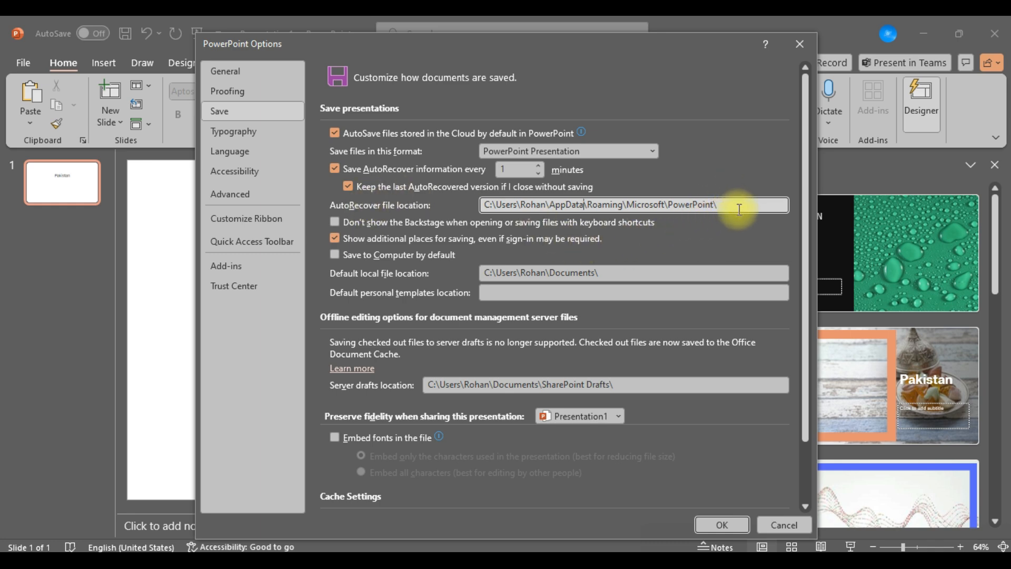
drag(739, 209, 528, 214)
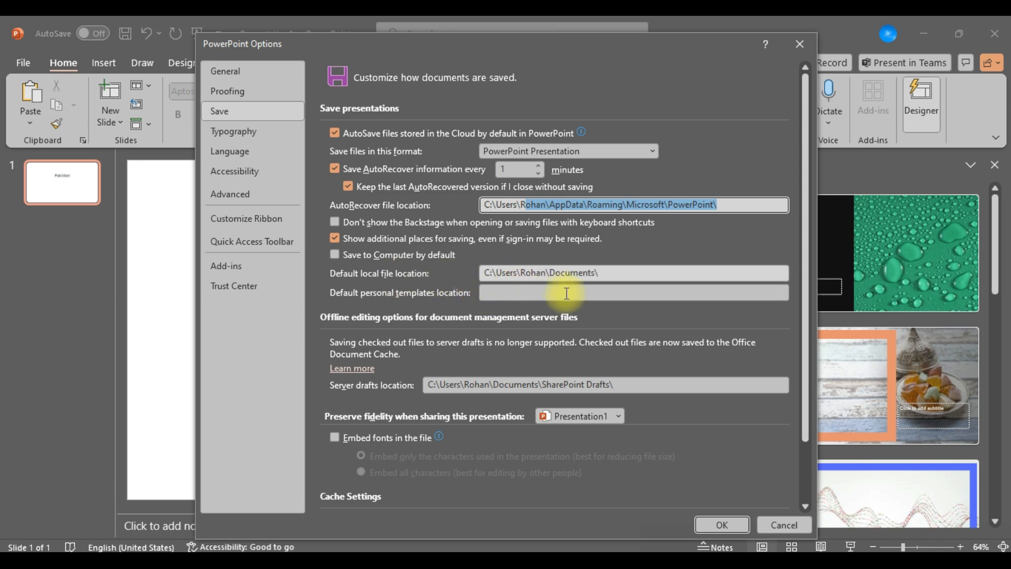
click(608, 275)
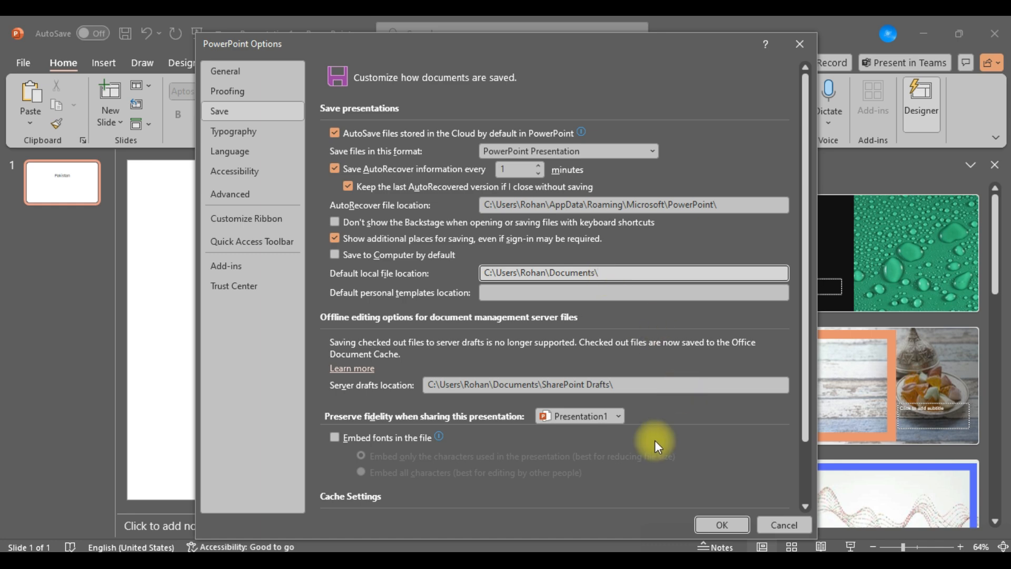
drag(807, 364, 807, 415)
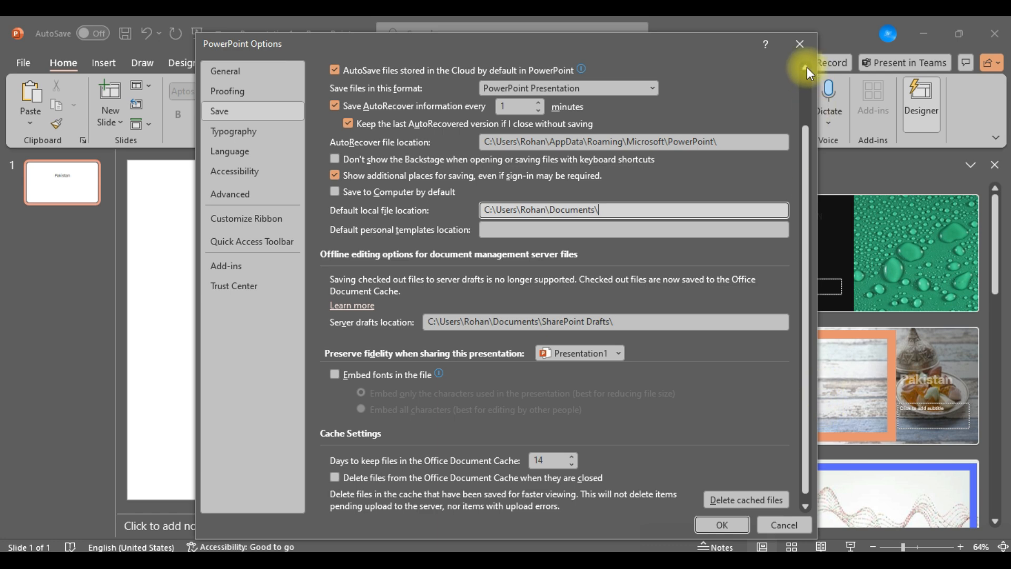
click(797, 43)
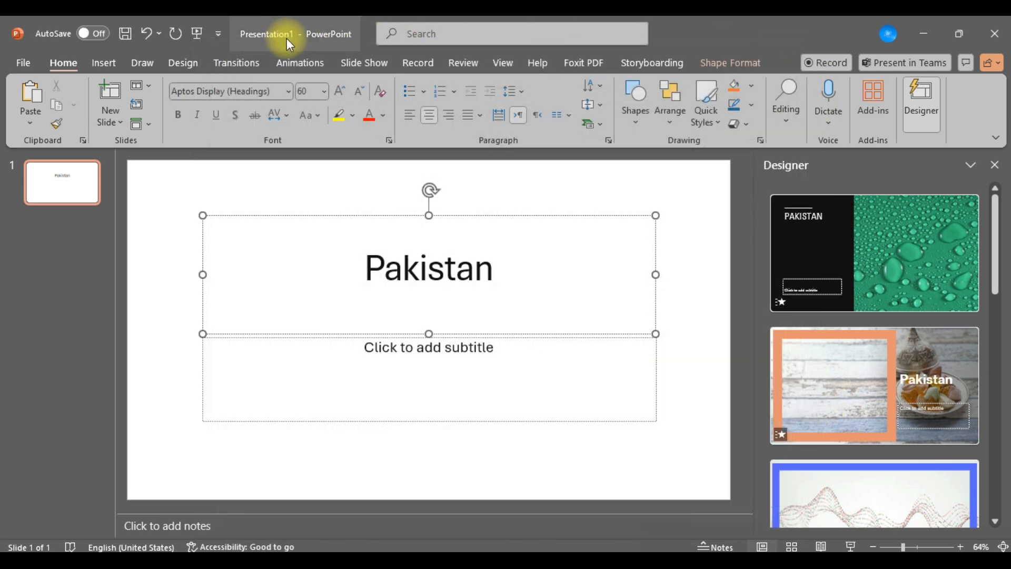
Reopen the program's save options and delete all cached files from the Office Document Cache.
click(28, 63)
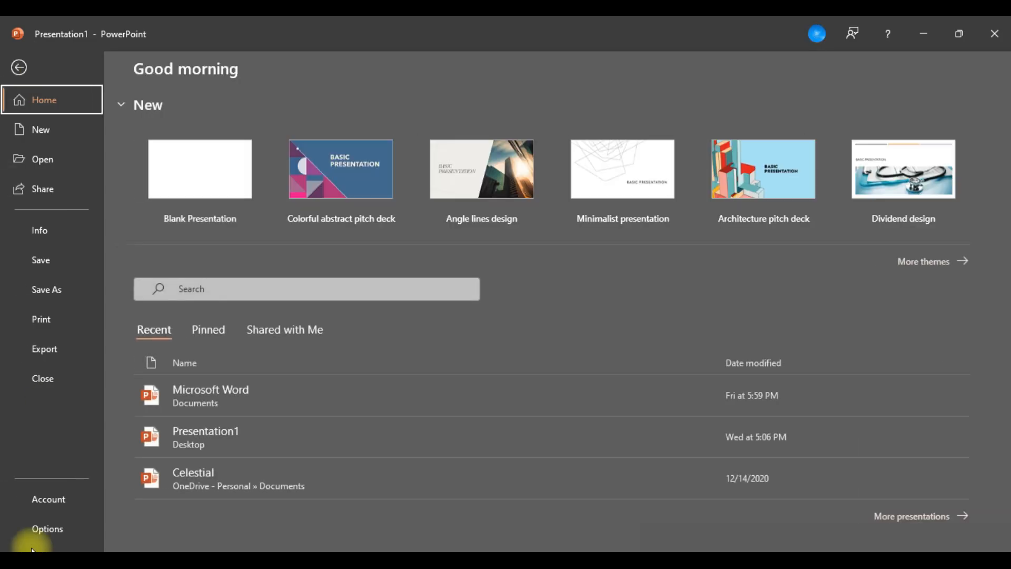
click(48, 533)
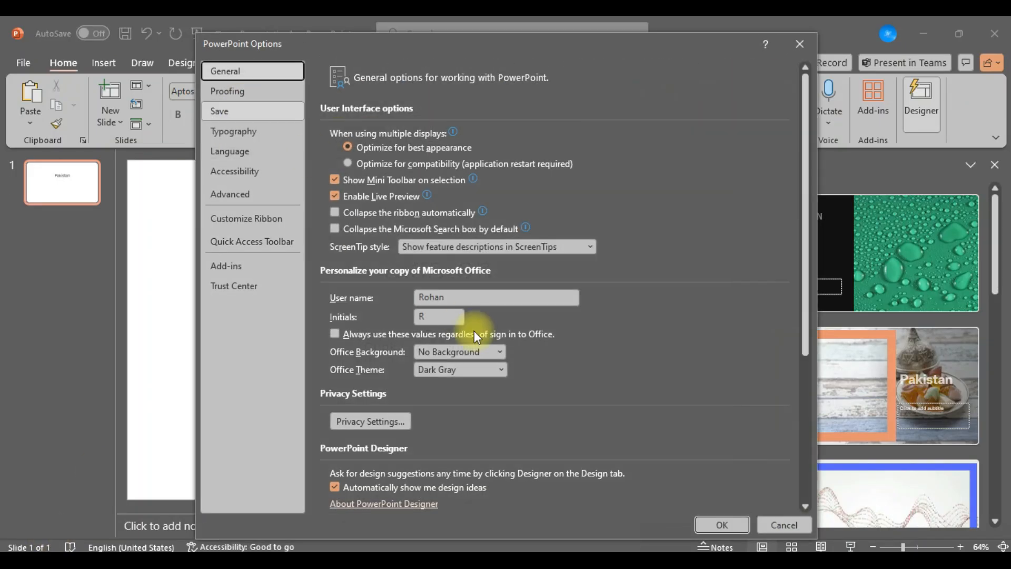
click(267, 114)
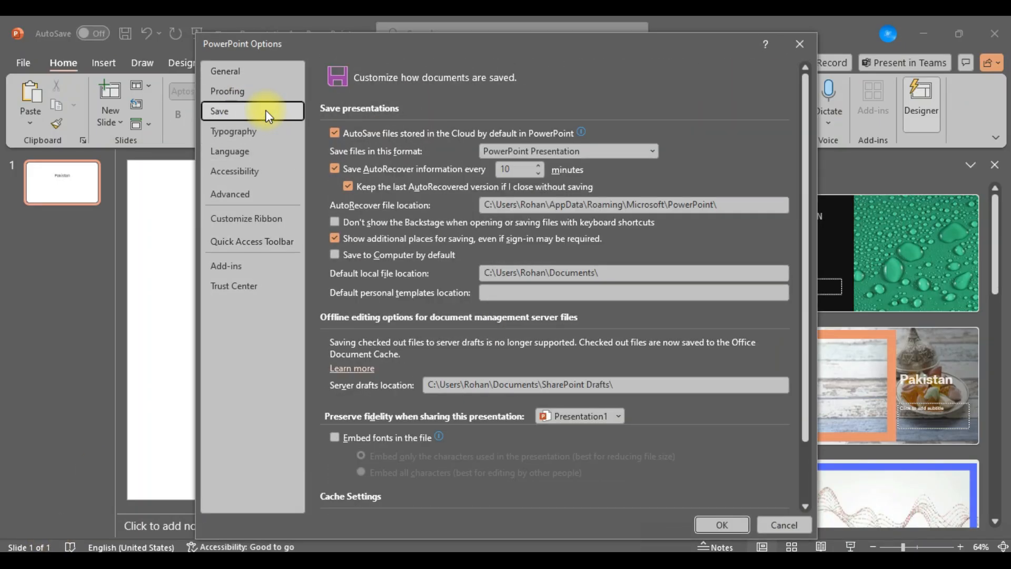
click(591, 415)
click(592, 416)
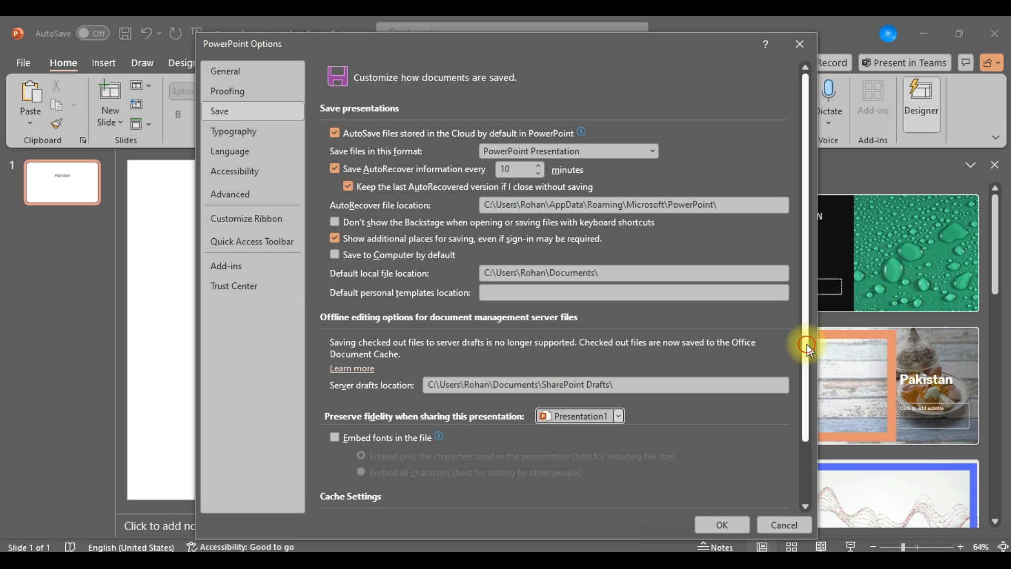
drag(807, 343, 794, 427)
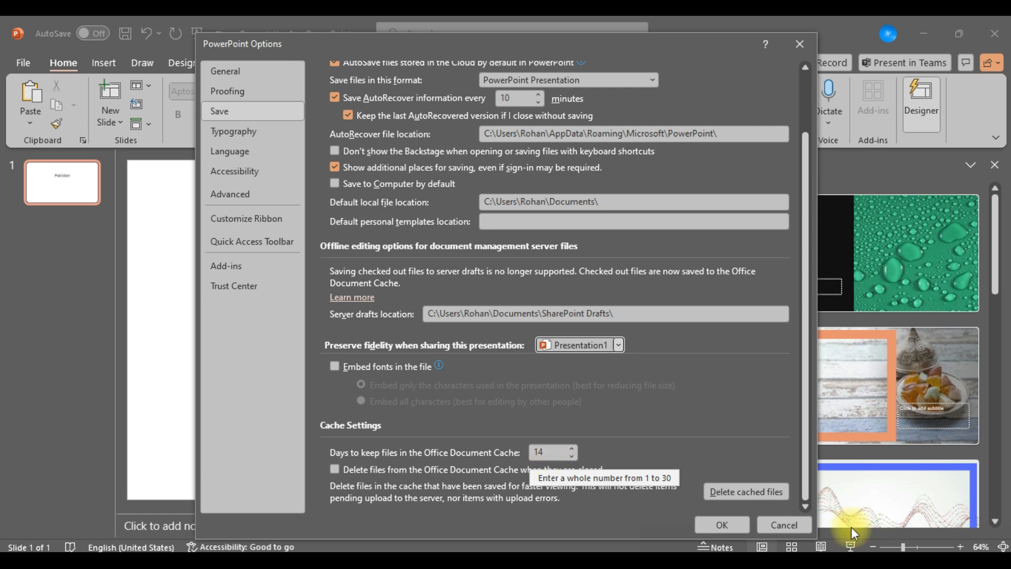
click(743, 492)
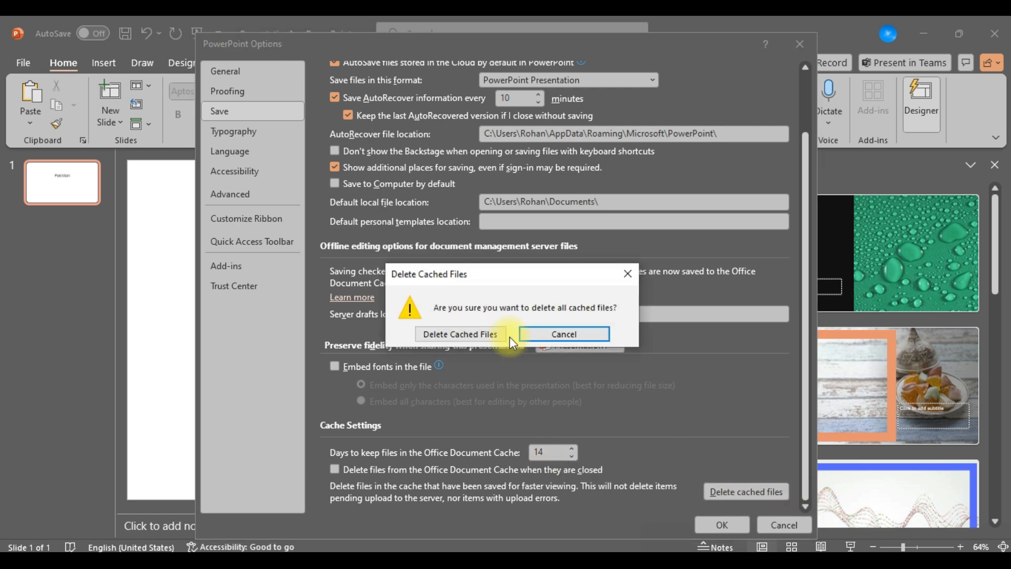
click(479, 334)
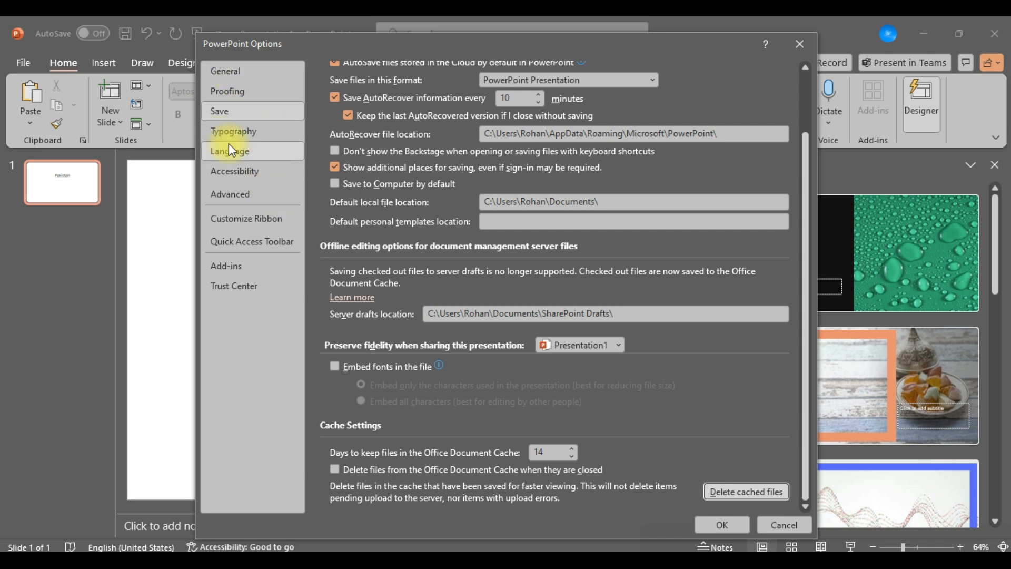
Set the maximum number of undos to 100 in the advanced editing options.
click(264, 207)
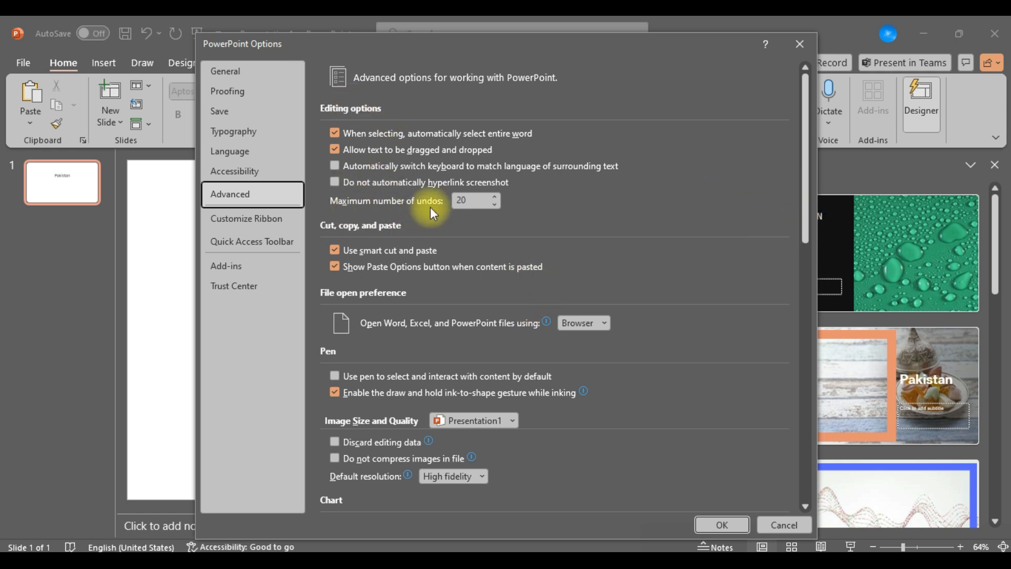
double_click(463, 200)
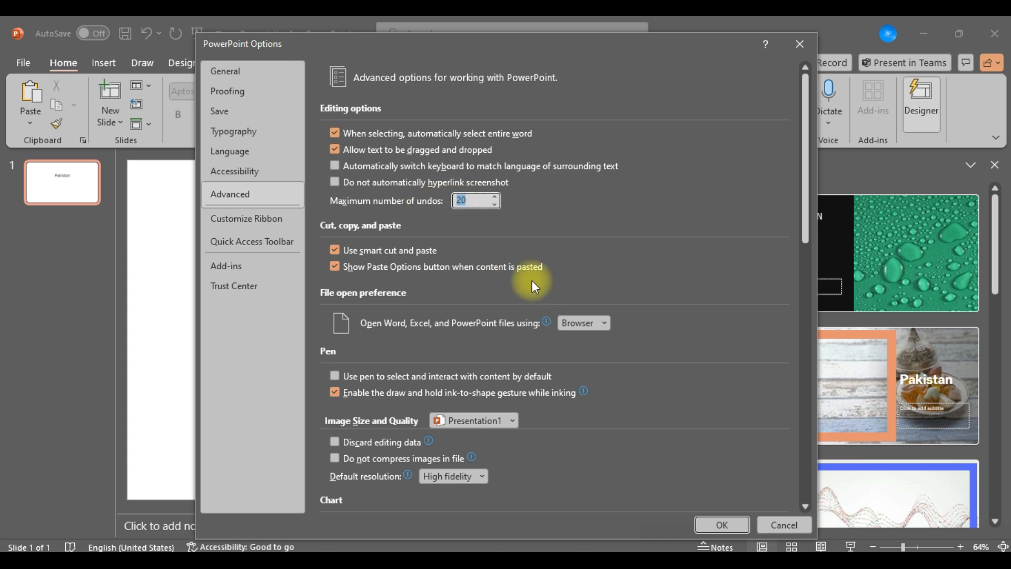
text(100)
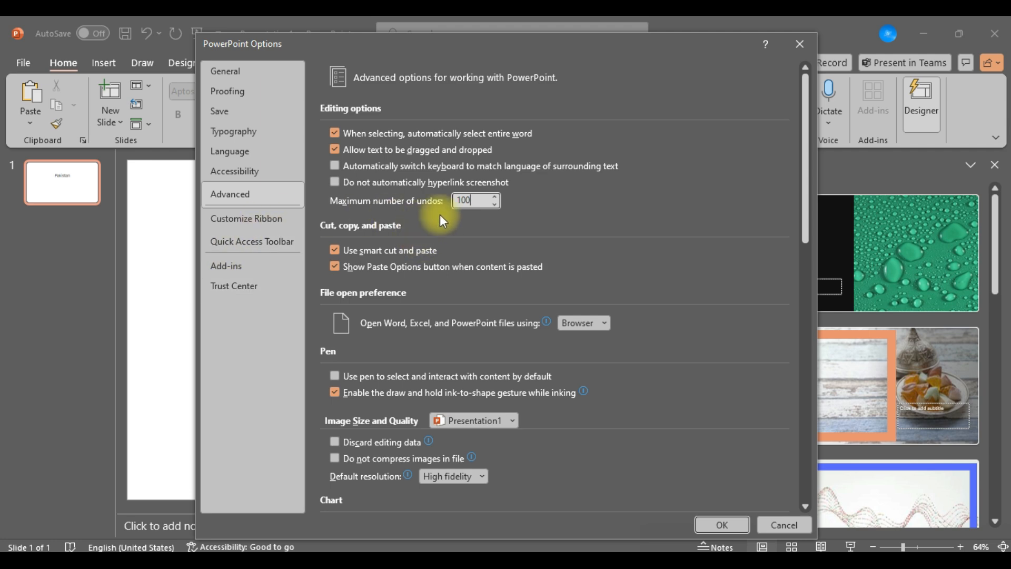
Look through the main tabs available for ribbon customization with Home collapsed, and leave the options without saving.
click(276, 226)
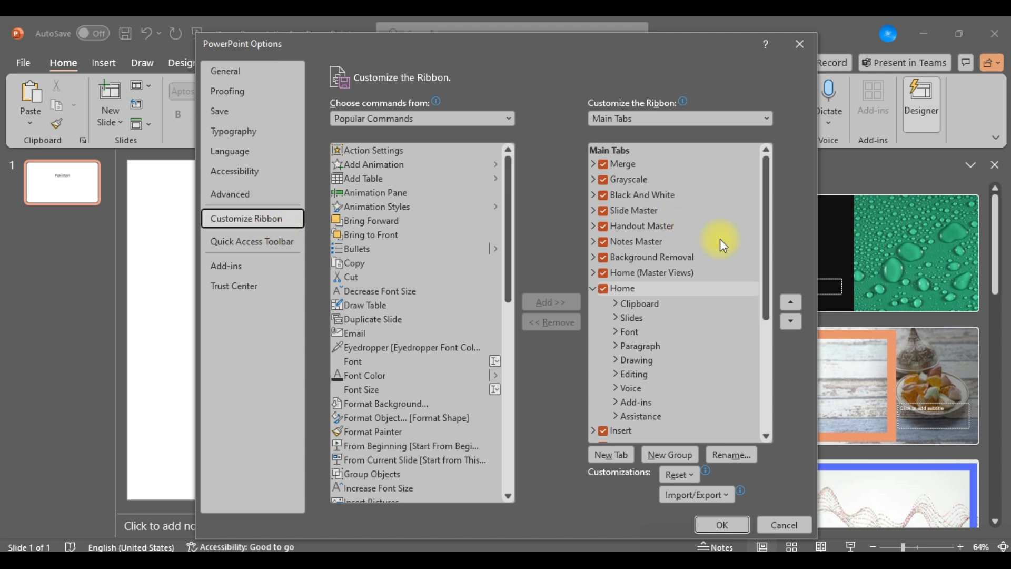
click(593, 288)
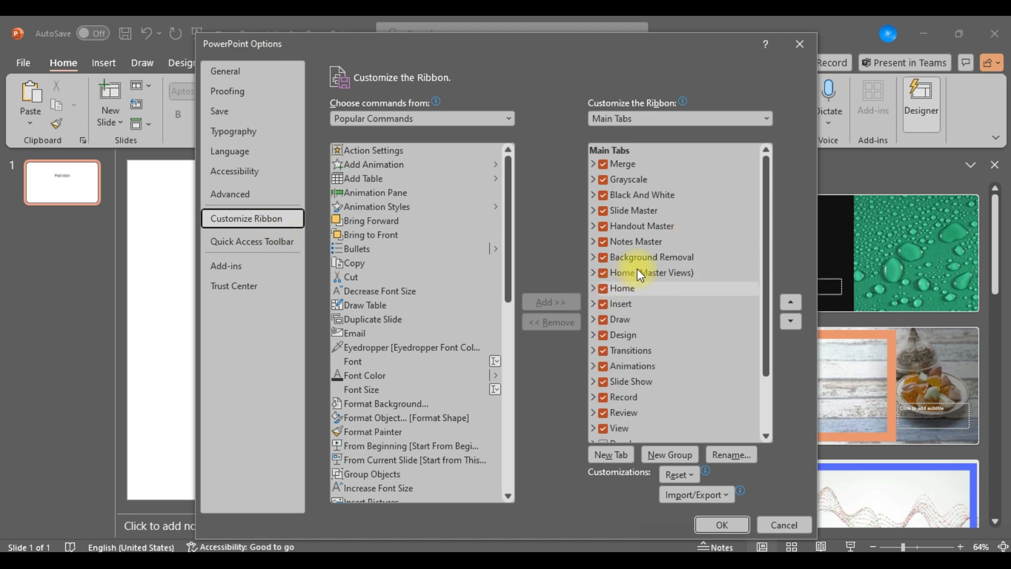
drag(768, 236, 772, 337)
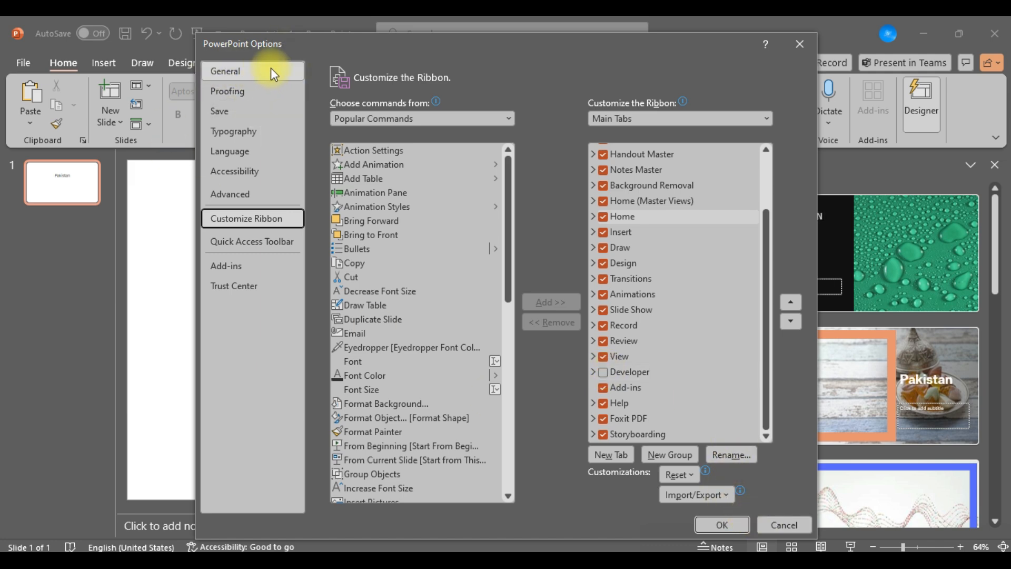
click(788, 524)
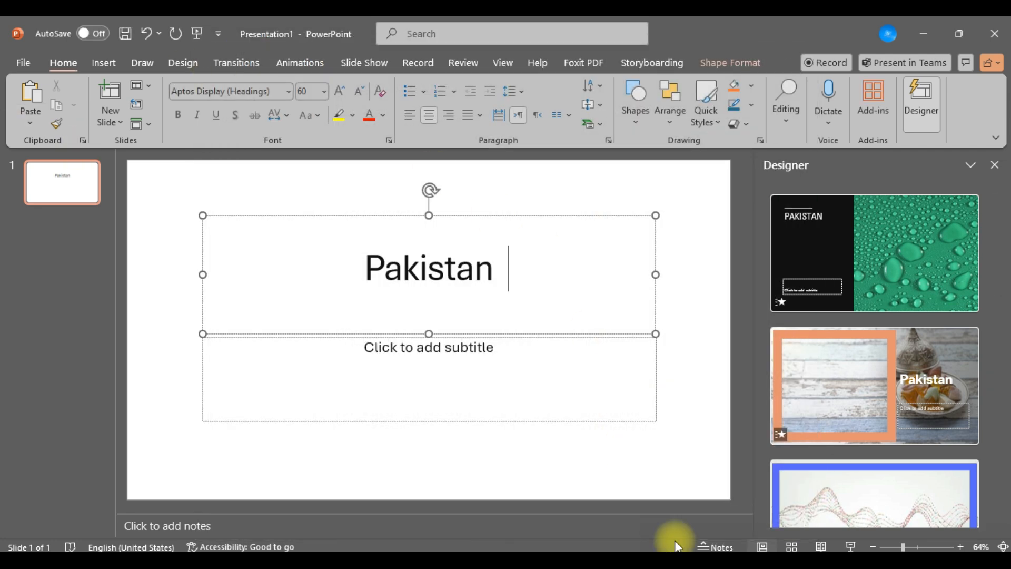
Look over the recent presentations and browse the templates offered for a new presentation.
key(alt+f)
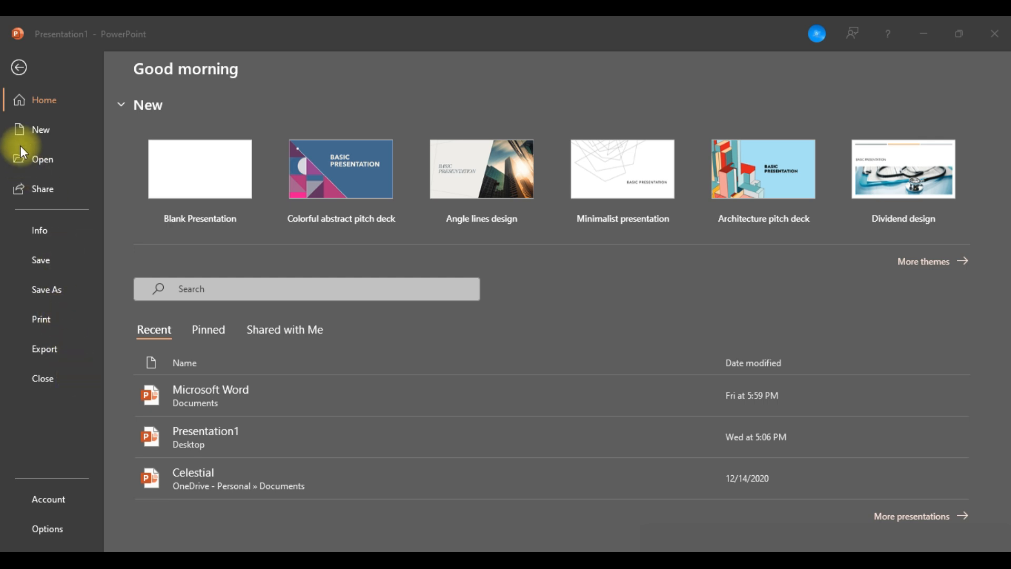
click(45, 96)
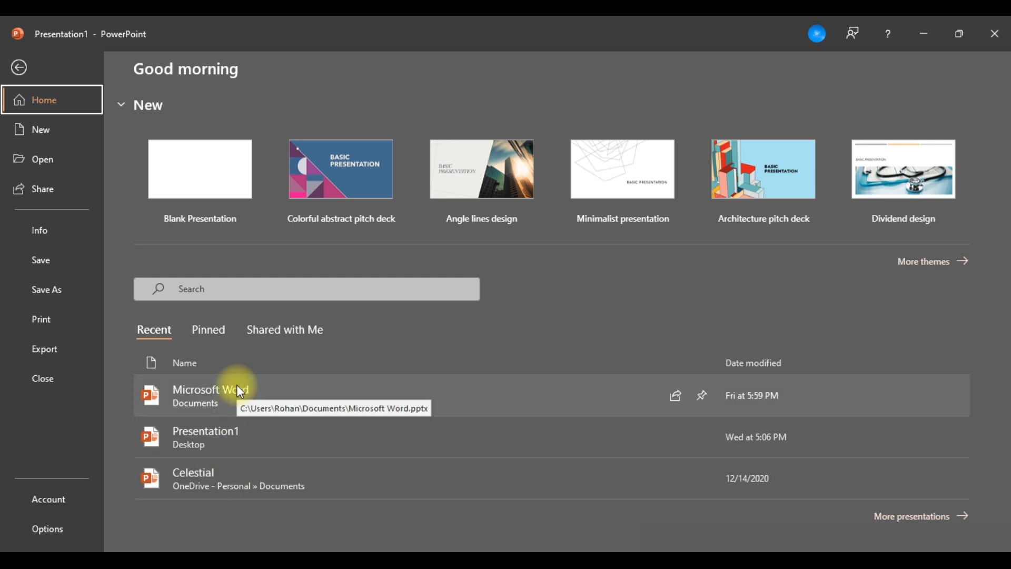
click(44, 126)
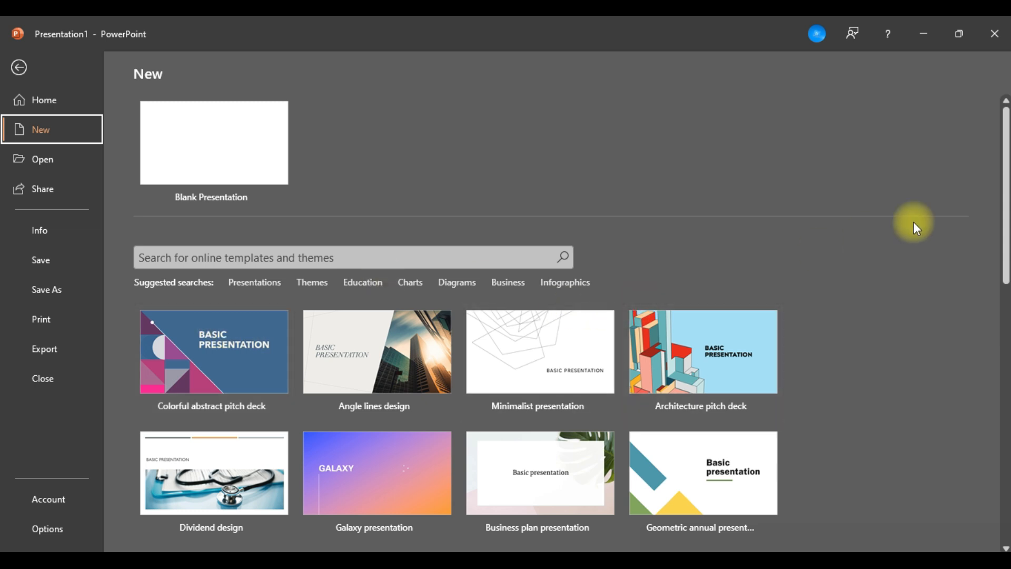
click(1009, 247)
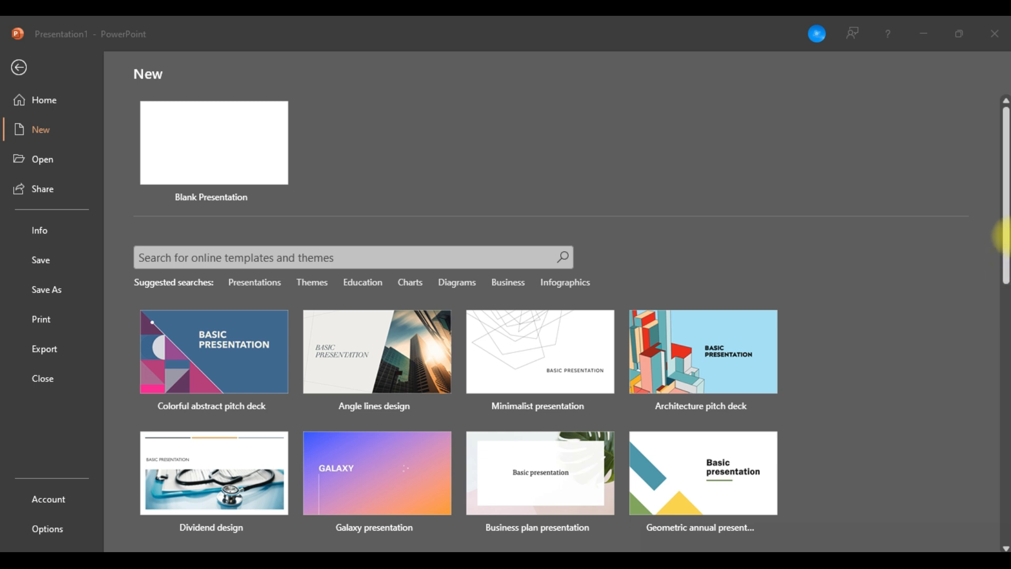
click(1003, 252)
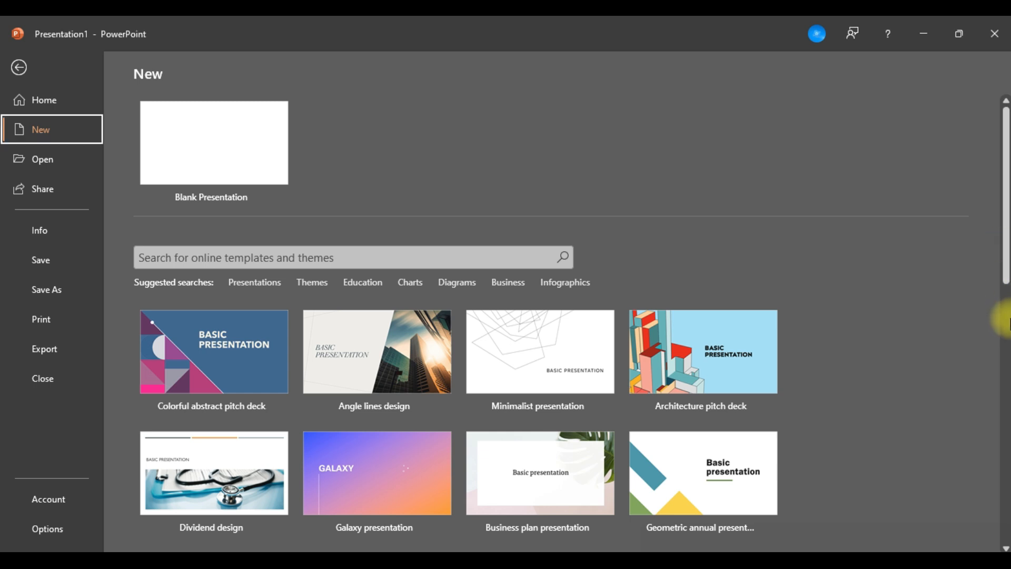
click(1005, 322)
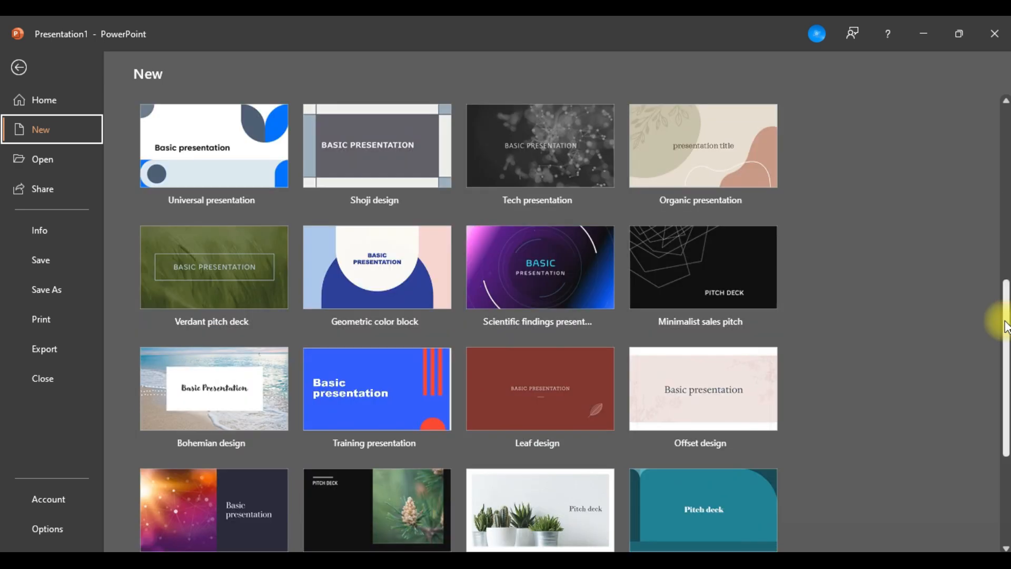
Search the online templates and themes for "Cyber Security".
drag(1005, 327, 1004, 151)
click(283, 226)
text(Cy)
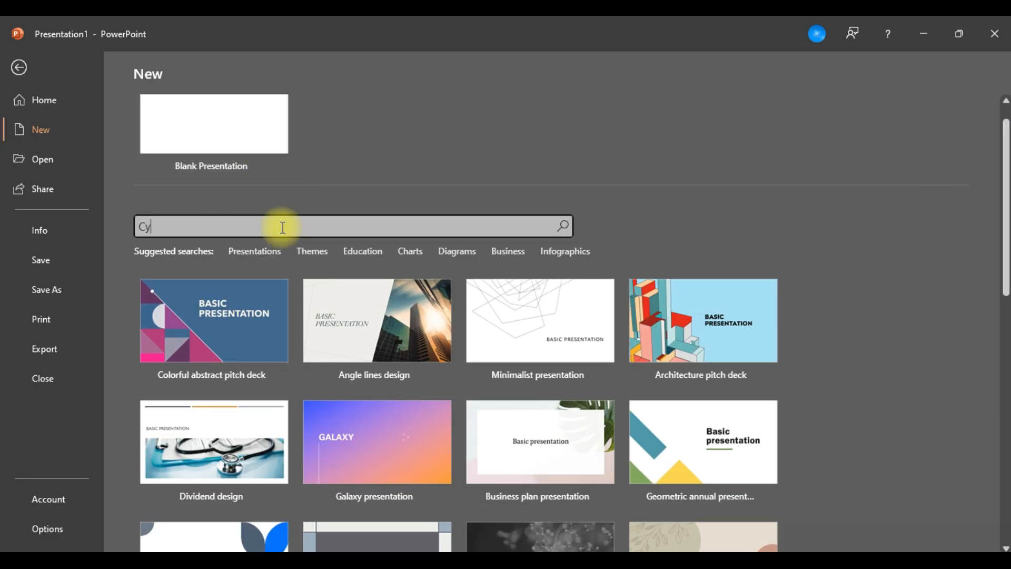
text(ber Security)
key(Return)
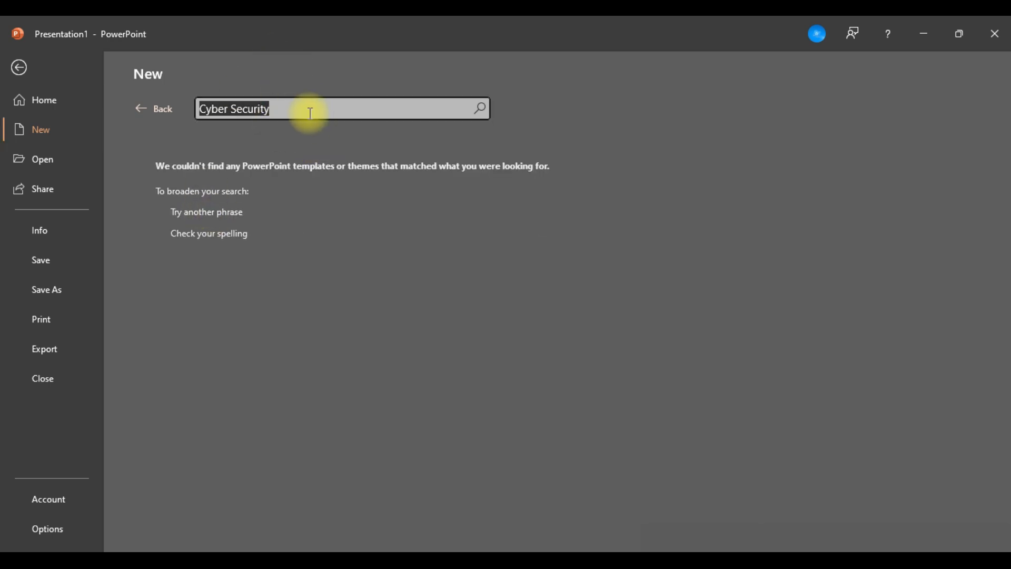
Search the online templates and themes for "School" and browse the resulting designs.
text(Ms)
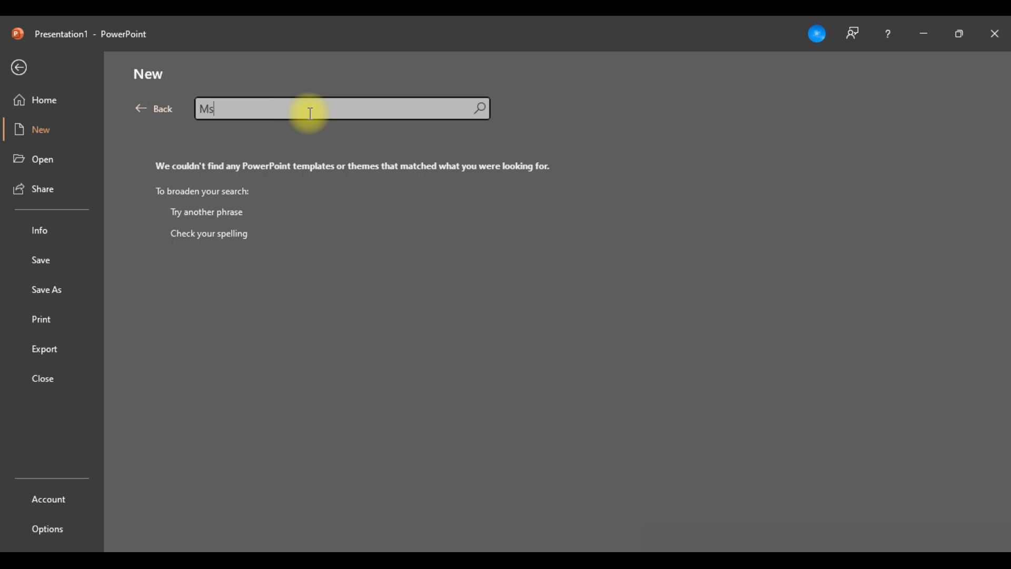
key(BackSpace)
text(S)
key(BackSpace)
key(BackSpace)
key(BackSpace)
text(School)
key(Return)
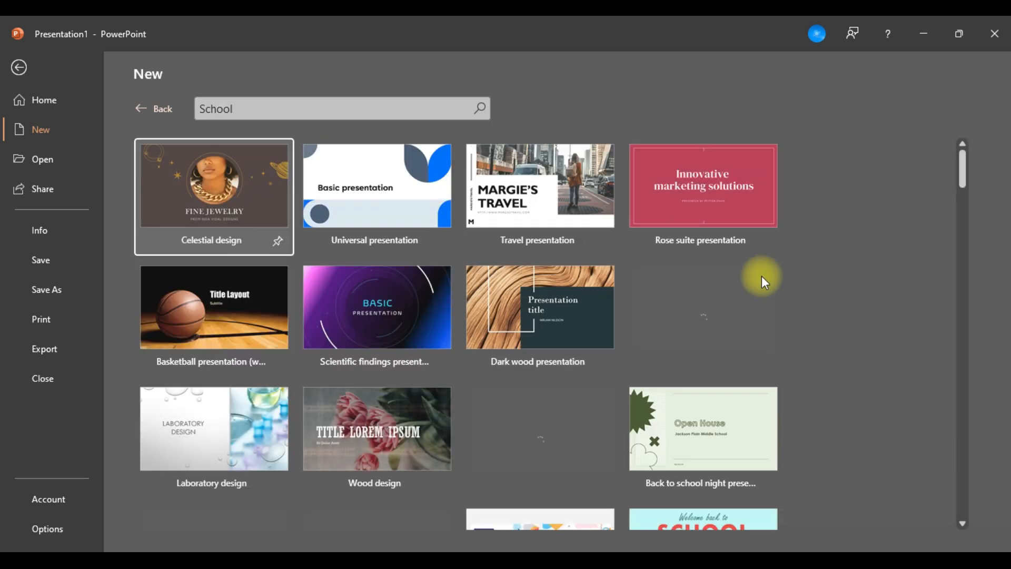
drag(965, 173, 1000, 45)
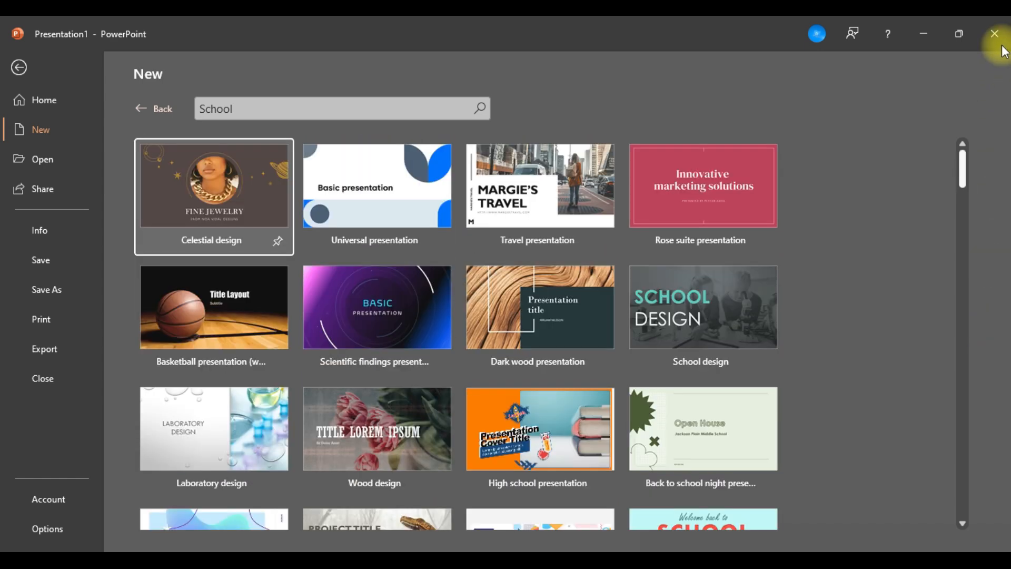
Search the online templates and themes for "Information".
click(350, 111)
text(Inf)
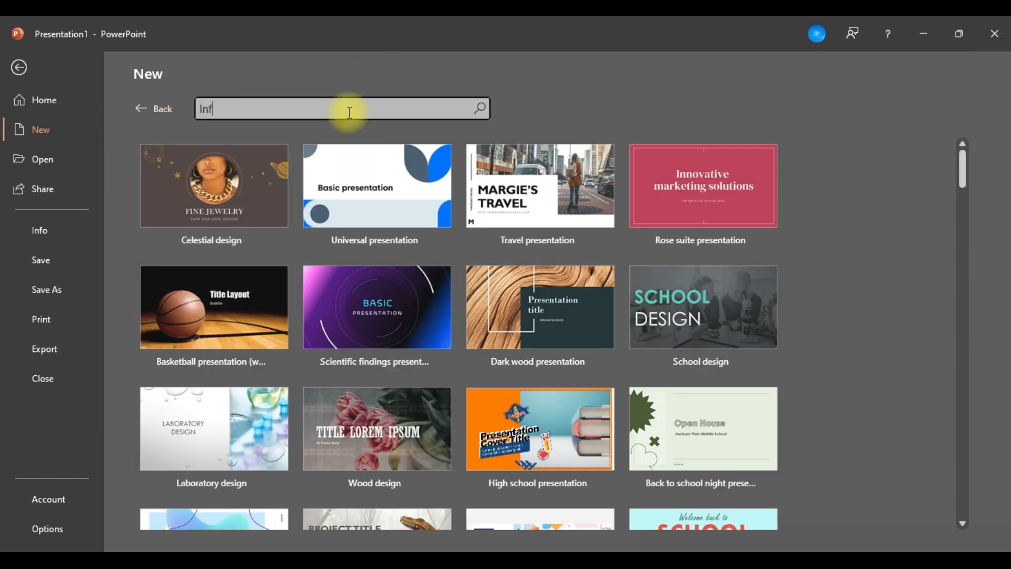
text(ormation)
key(Return)
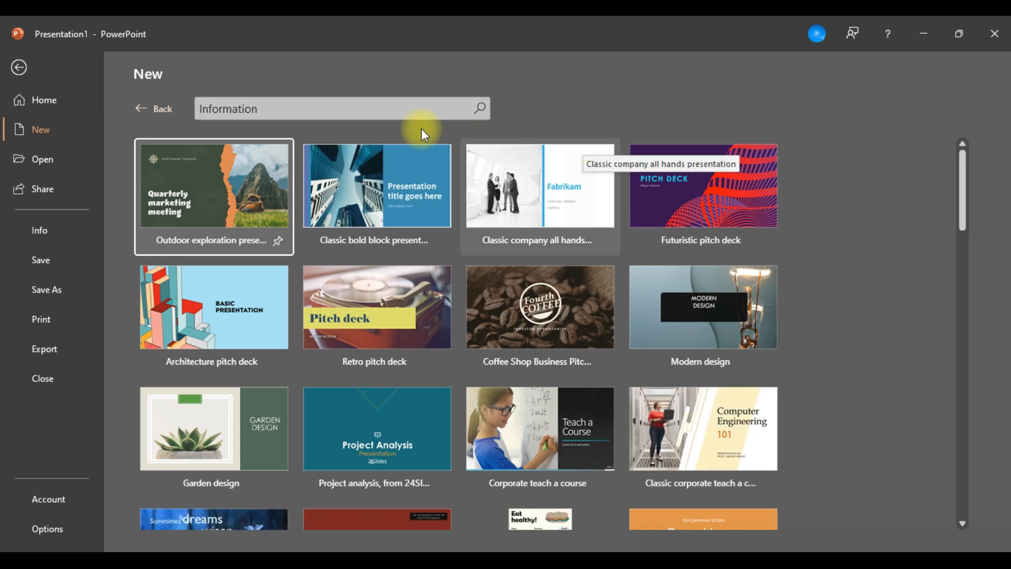
Browse for existing presentations, inspect the file type in the Microsoft Word presentation's properties, and leave without opening it.
click(40, 159)
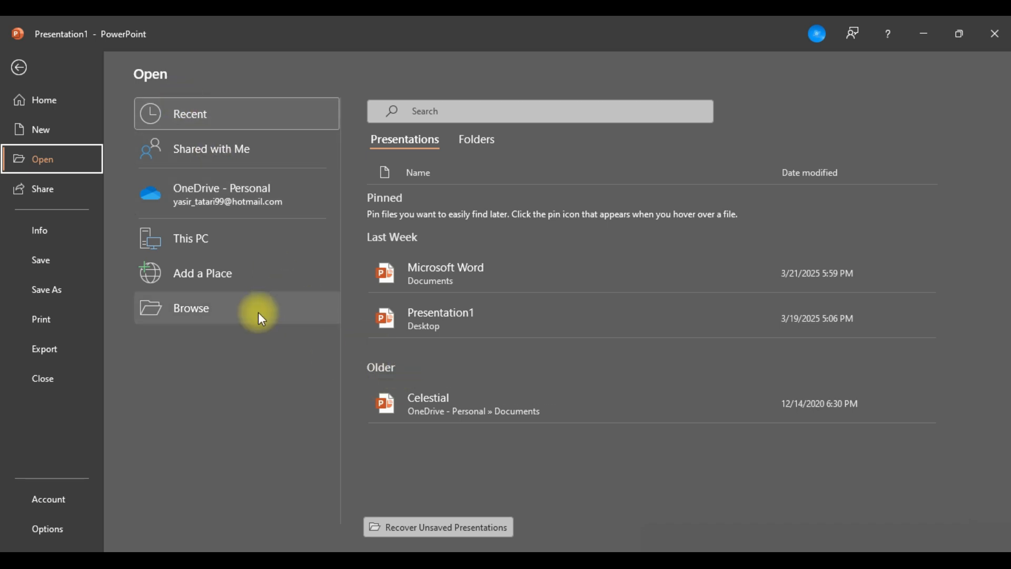
click(210, 315)
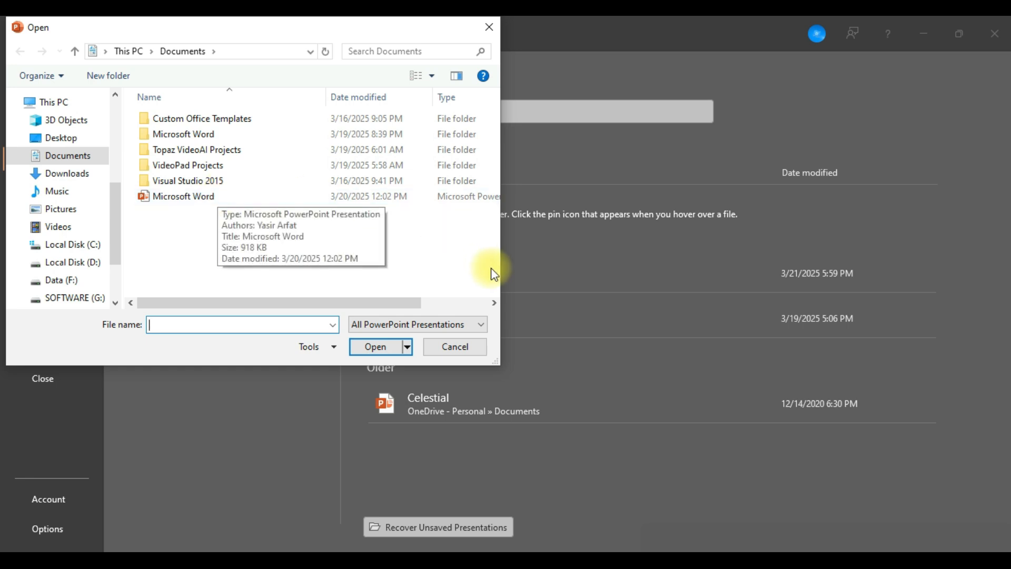
click(370, 200)
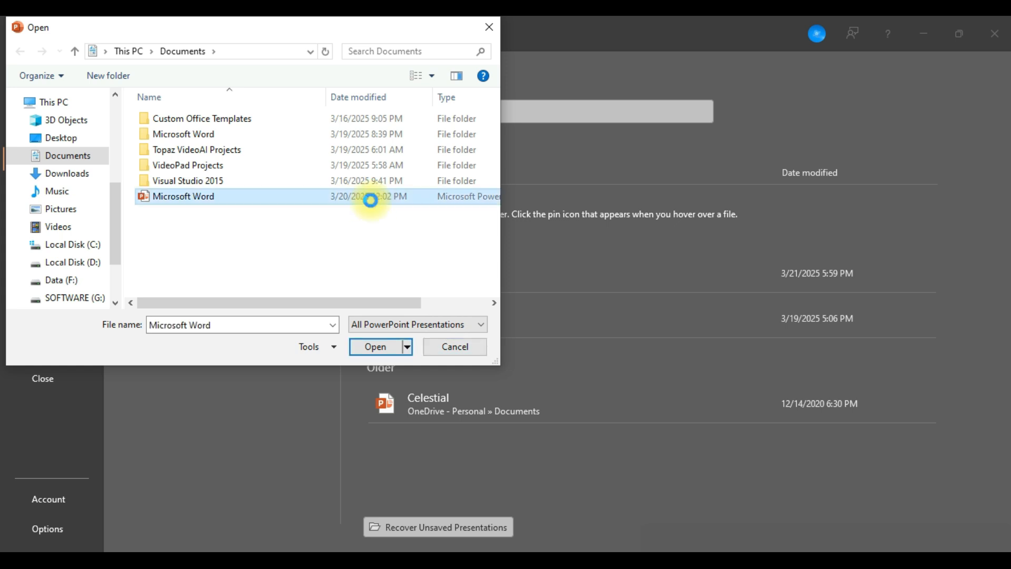
right_click(372, 198)
click(416, 543)
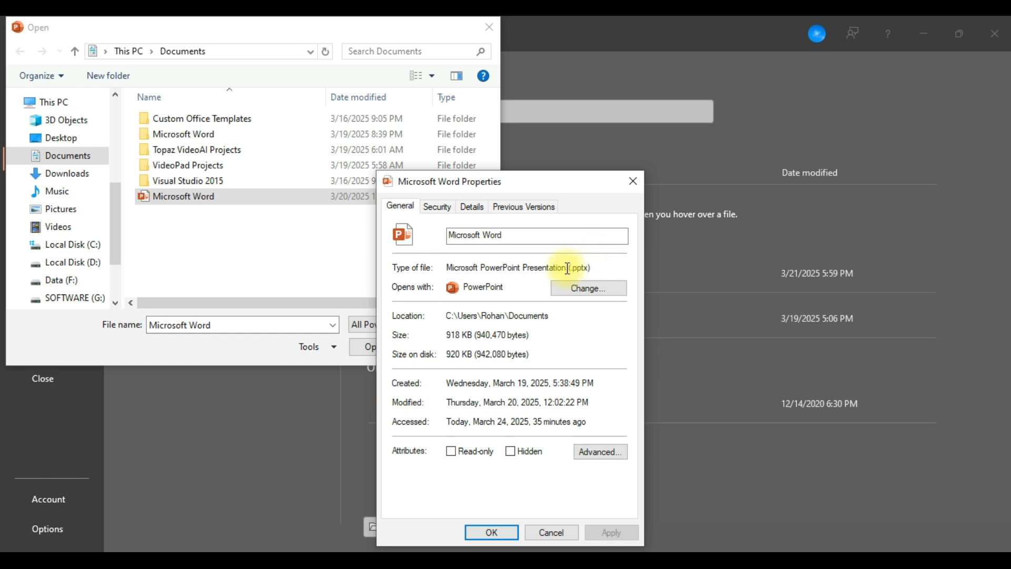
drag(563, 267, 604, 266)
drag(569, 267, 593, 268)
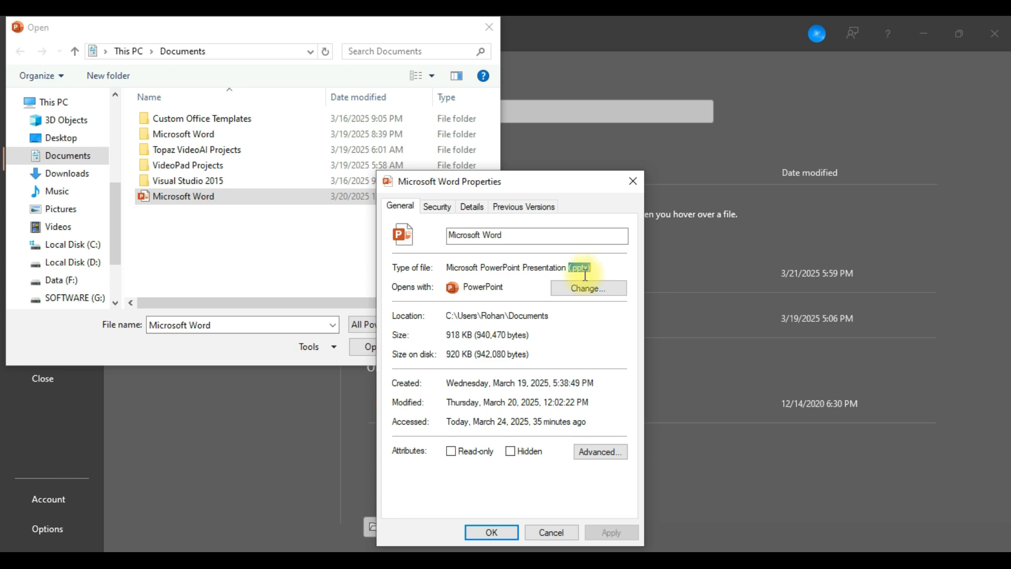
click(545, 532)
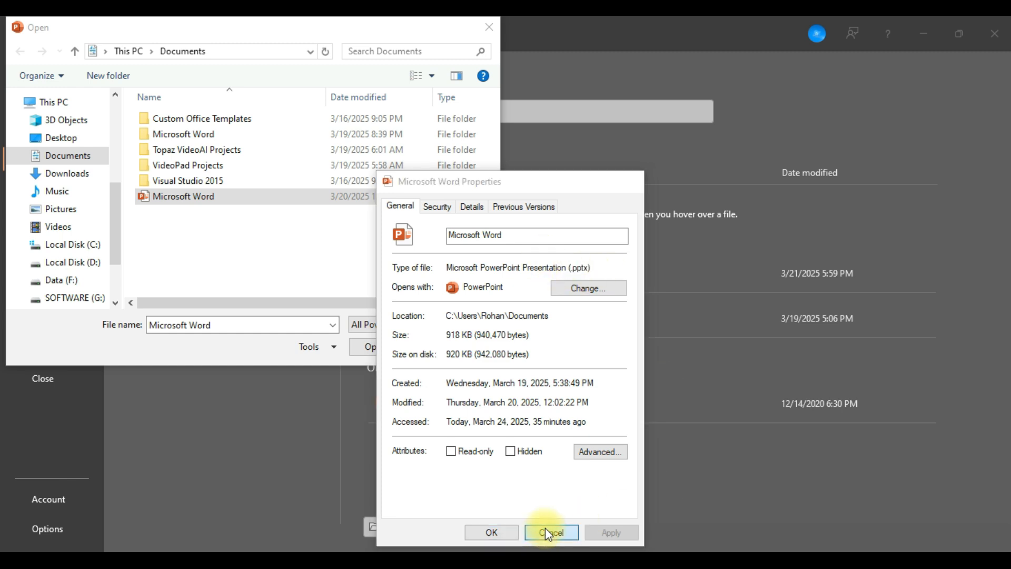
click(454, 345)
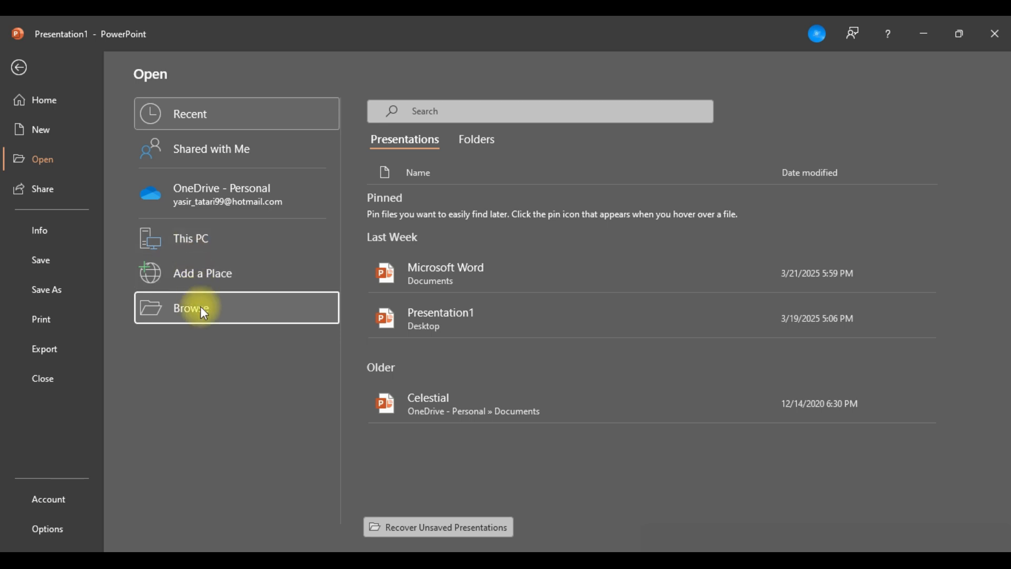
View the sharing options for the presentation, close them without sharing, and return to the File area.
click(50, 192)
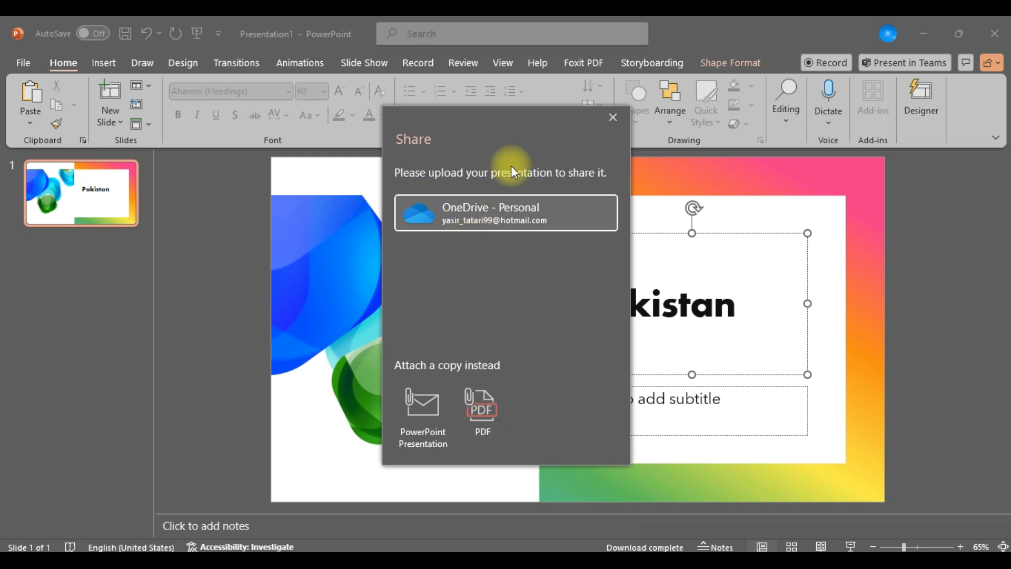
click(605, 117)
click(21, 62)
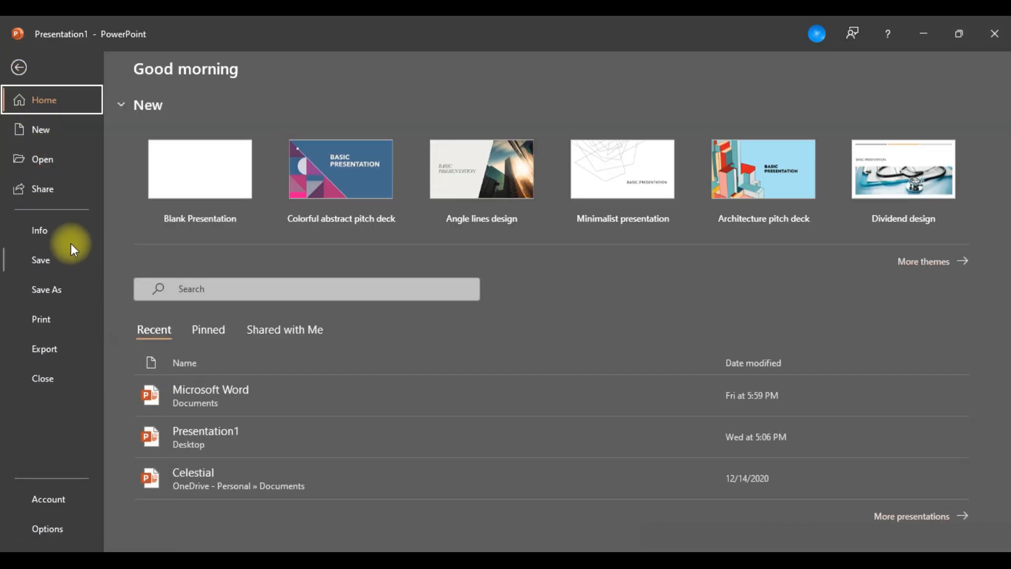
Review the Protect Presentation and Check for Issues options in the presentation's Info page.
click(55, 229)
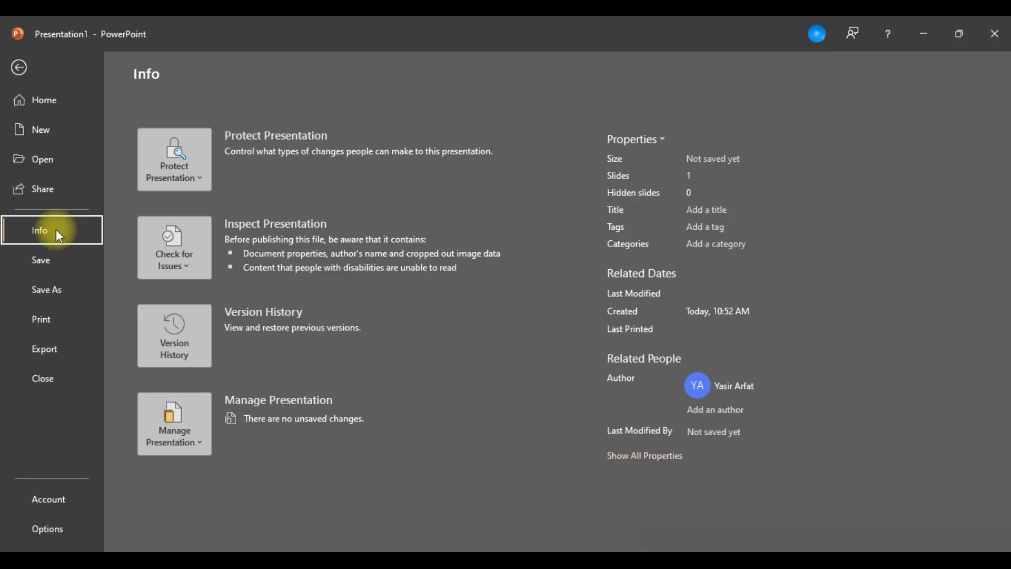
click(194, 171)
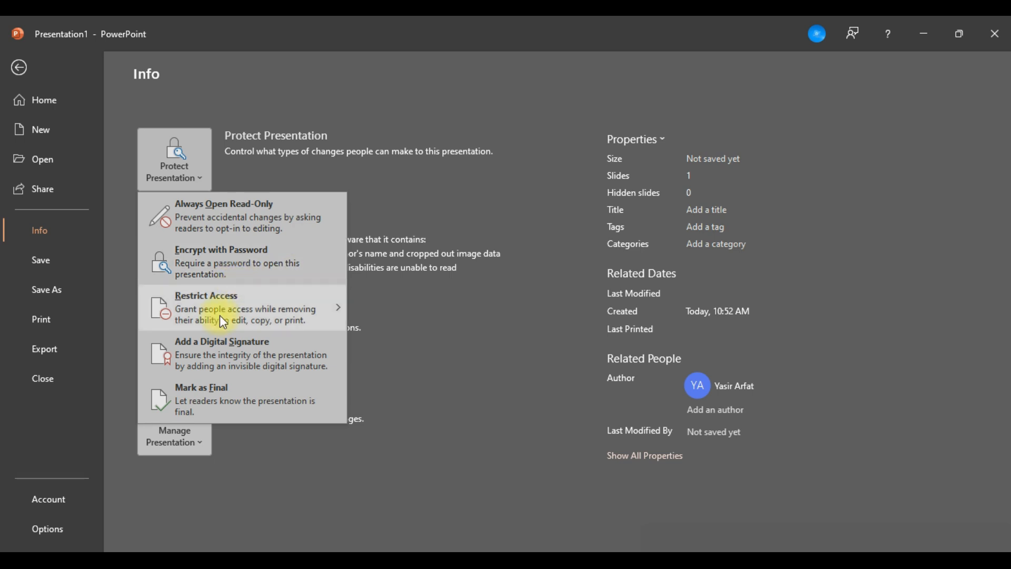
mouse_move(220, 315)
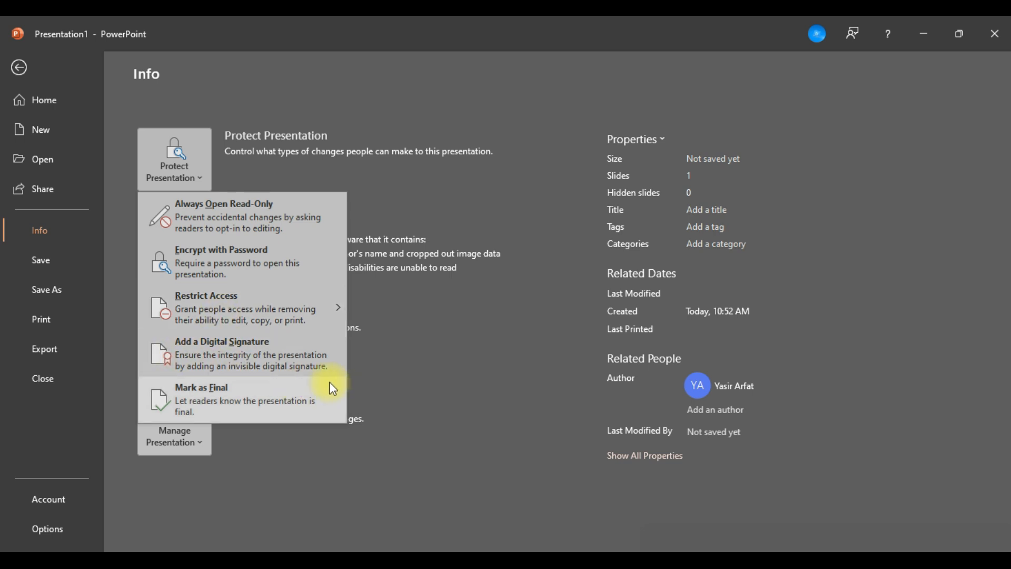
click(418, 437)
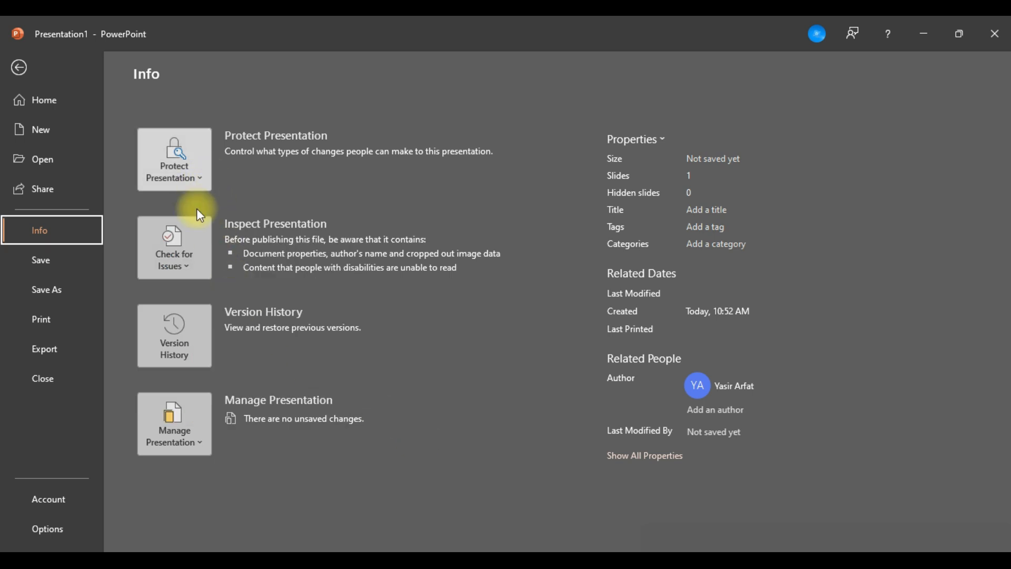
click(185, 270)
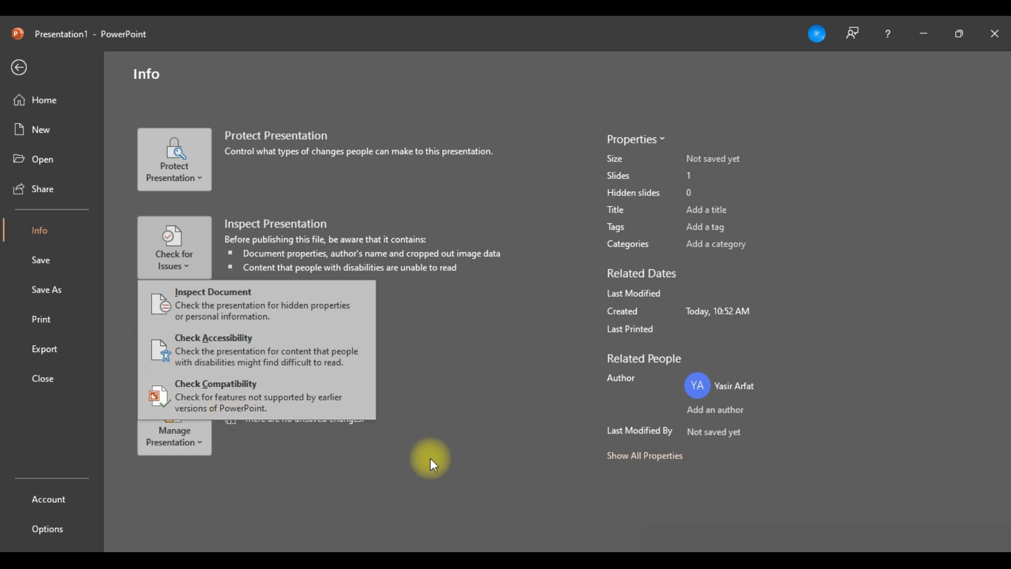
key(Escape)
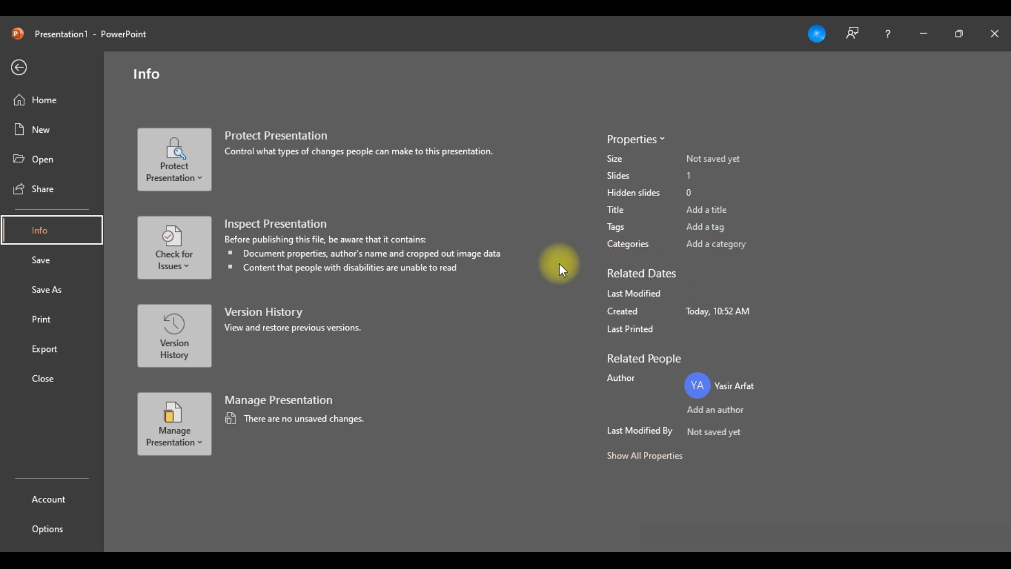
Look over the save locations, file name field and OneDrive folders offered for saving the presentation.
click(40, 266)
click(41, 267)
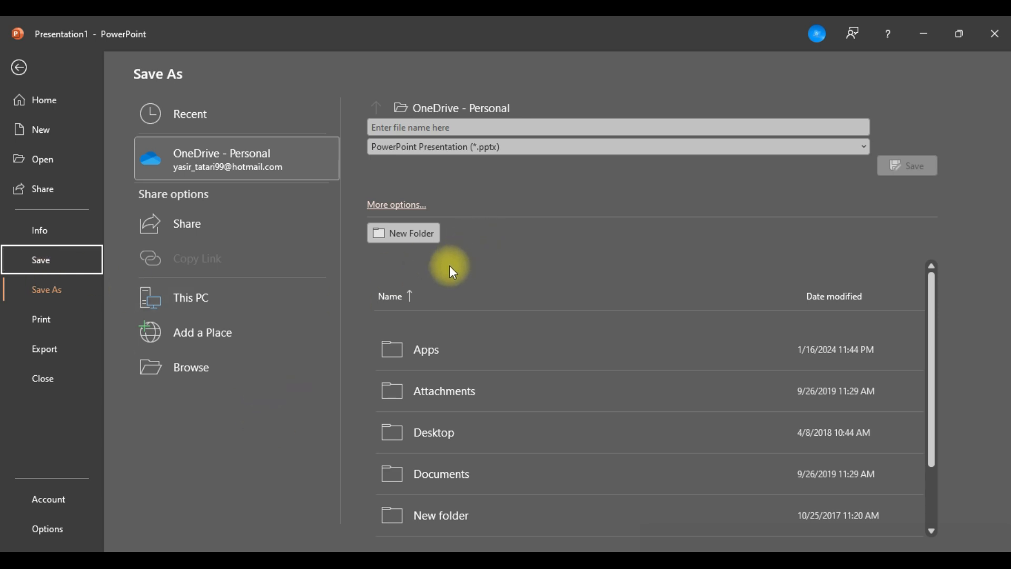
click(388, 130)
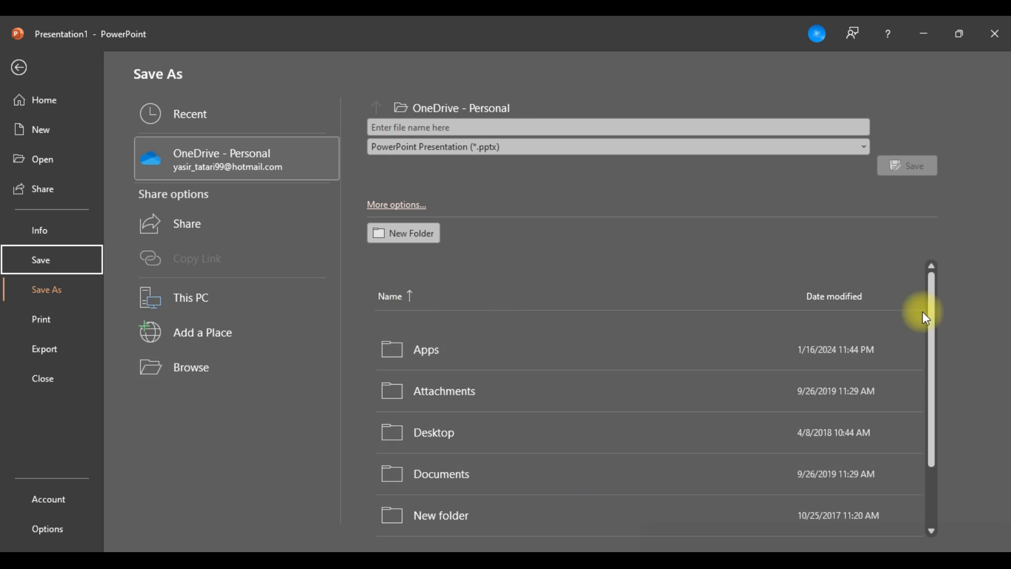
drag(933, 330, 947, 308)
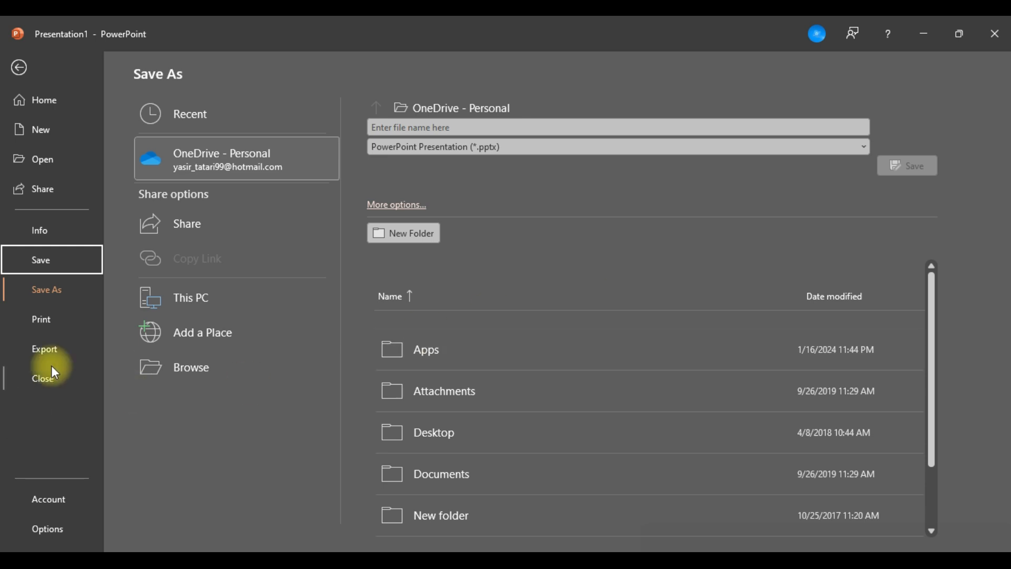
Browse for a save location on the computer and select the Desktop for the Pakistan presentation.
click(165, 369)
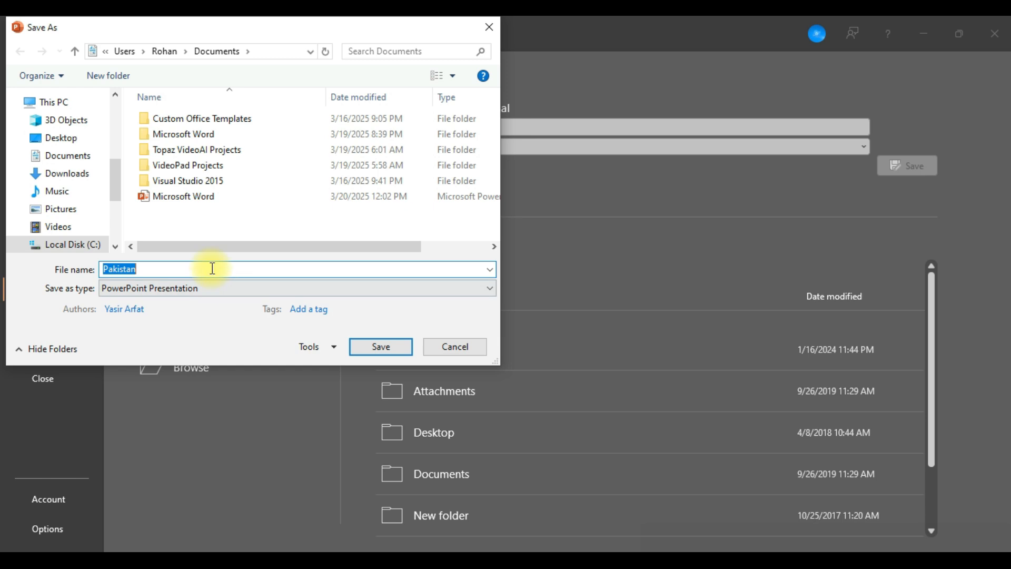
click(64, 142)
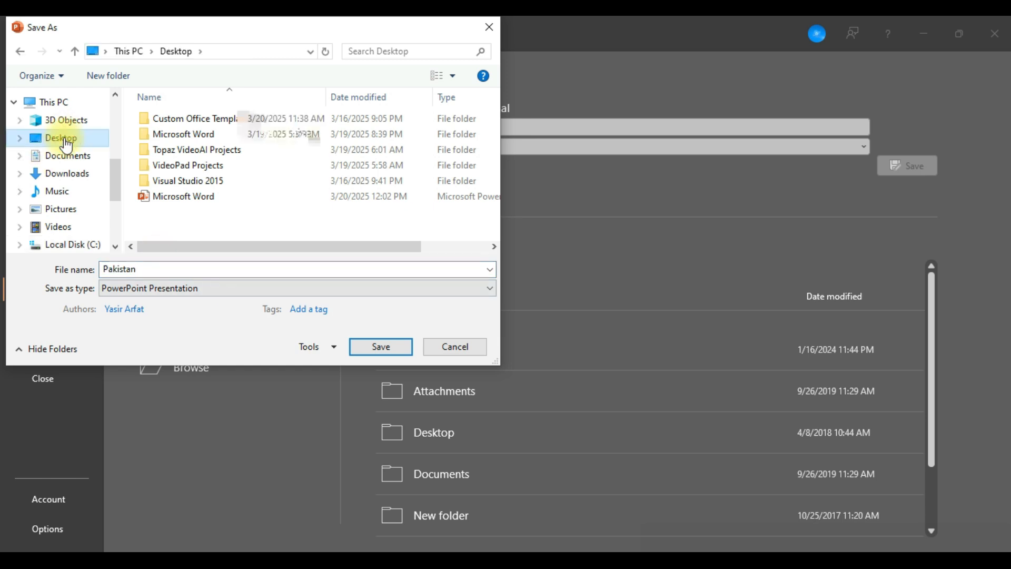
click(177, 270)
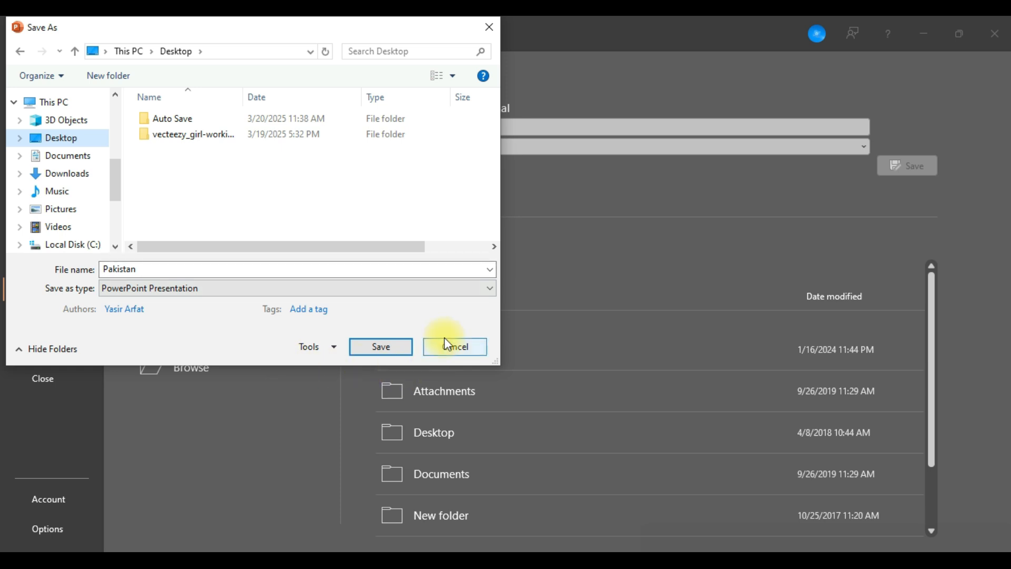
Look through the available save file types and choose PDF for the Pakistan presentation.
click(312, 293)
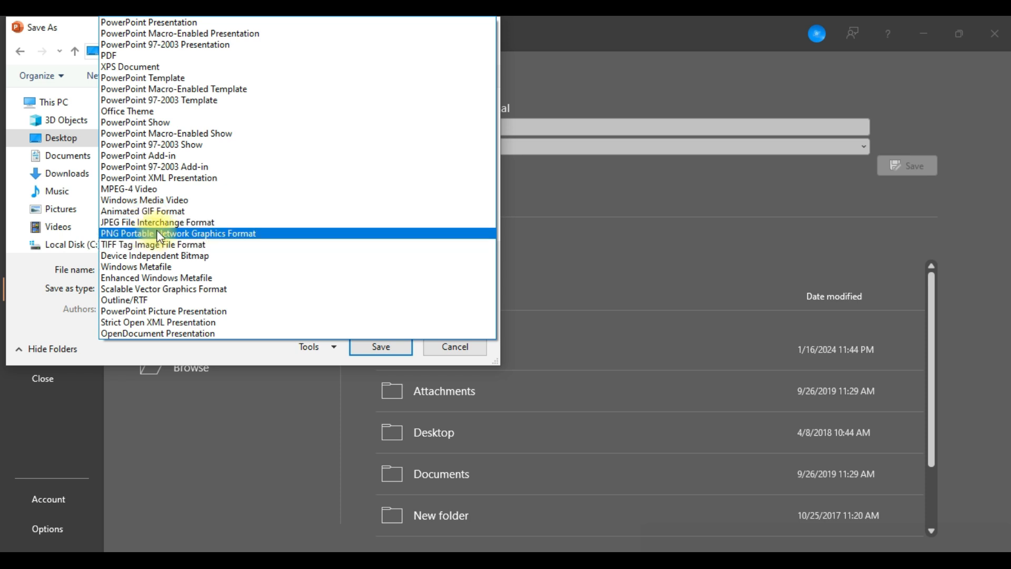
key(p)
key(p)
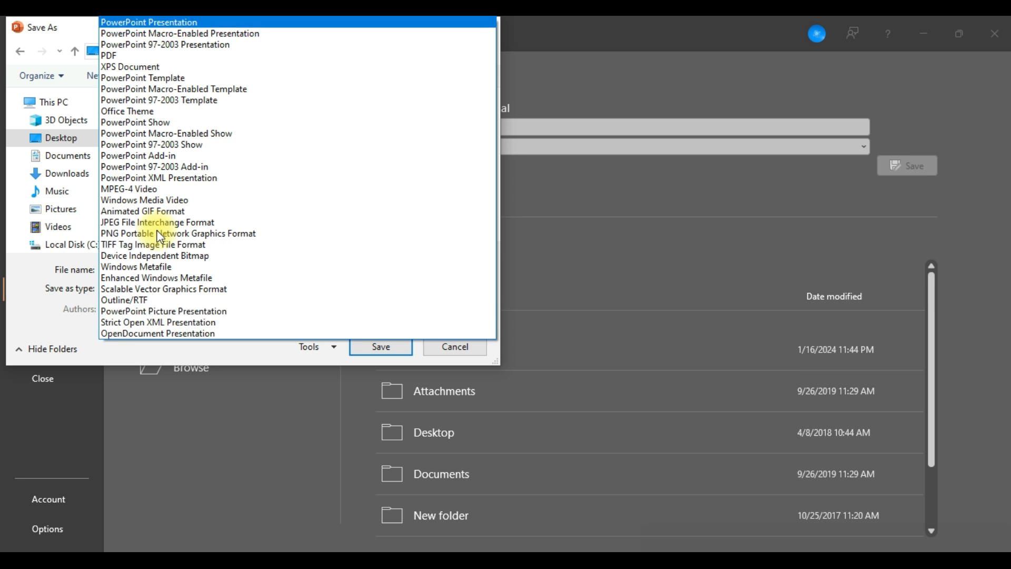
key(p)
key(p)
key(p)
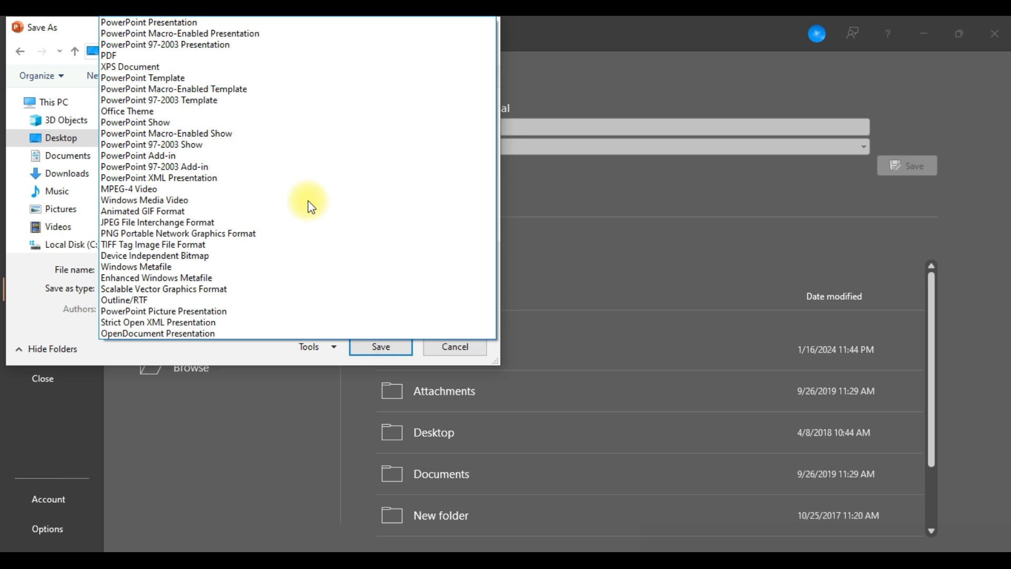
click(456, 350)
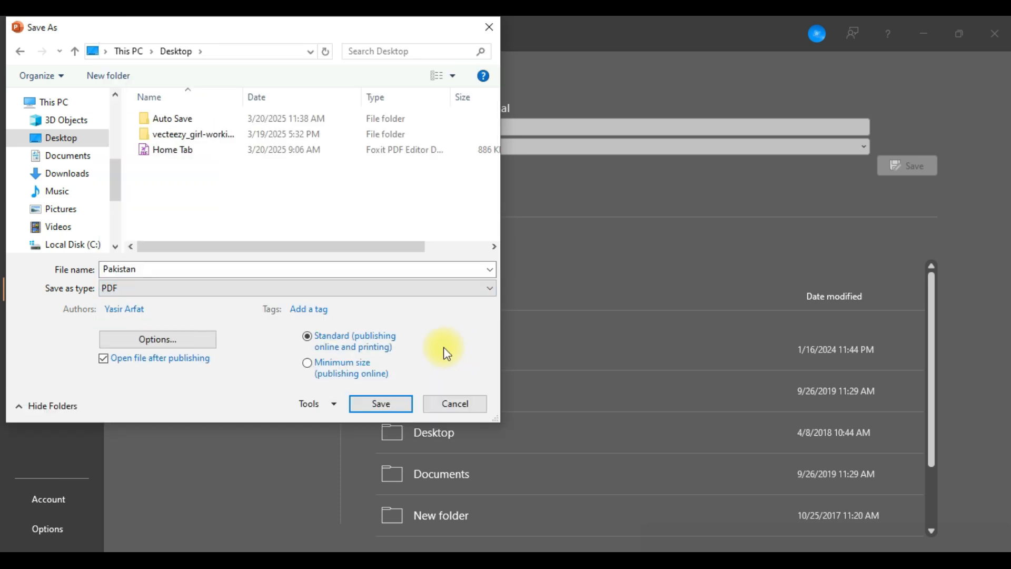
Review the save file types again and the General Options with password settings, and cancel saving the presentation.
click(296, 288)
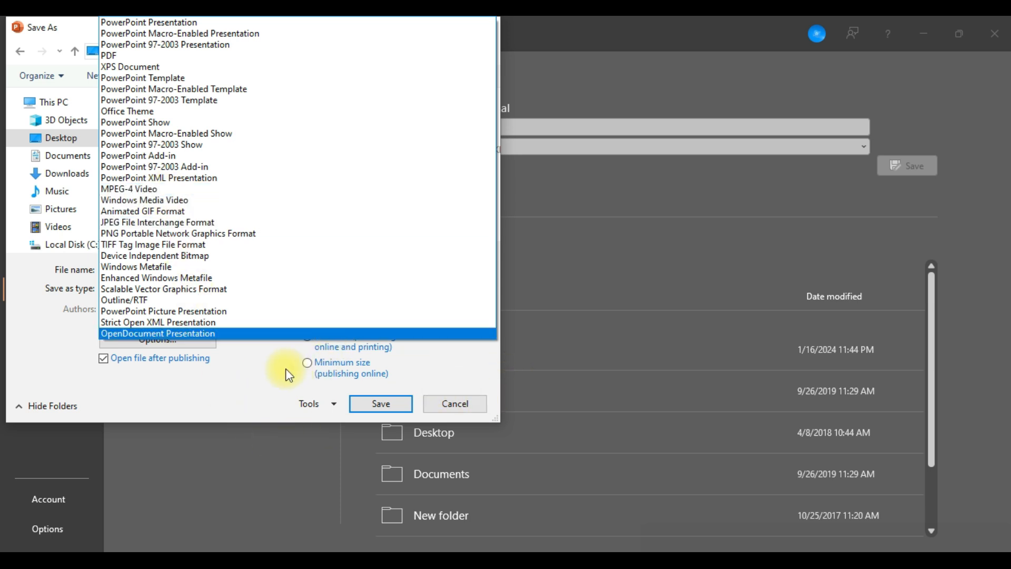
click(308, 408)
click(309, 408)
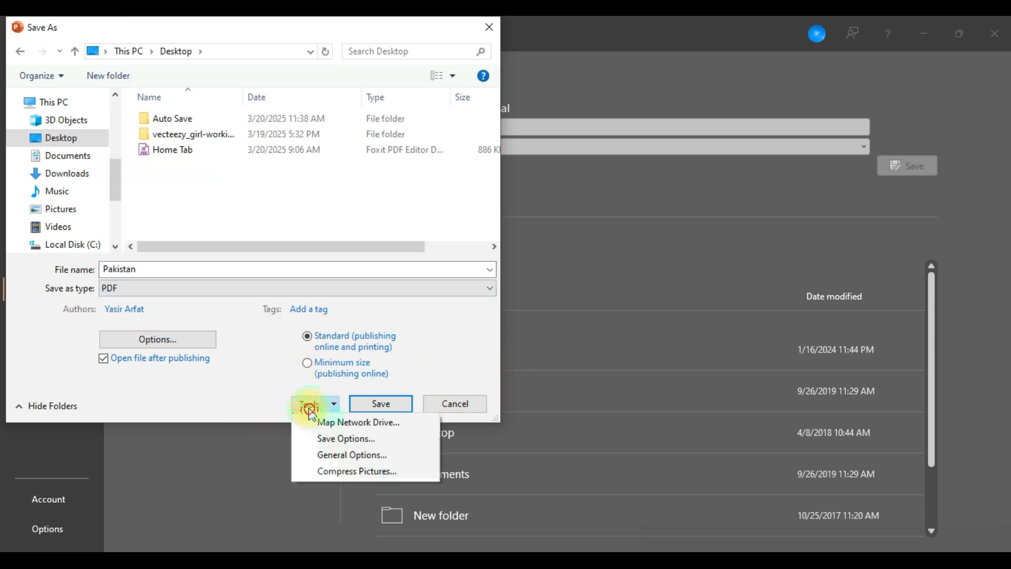
click(334, 457)
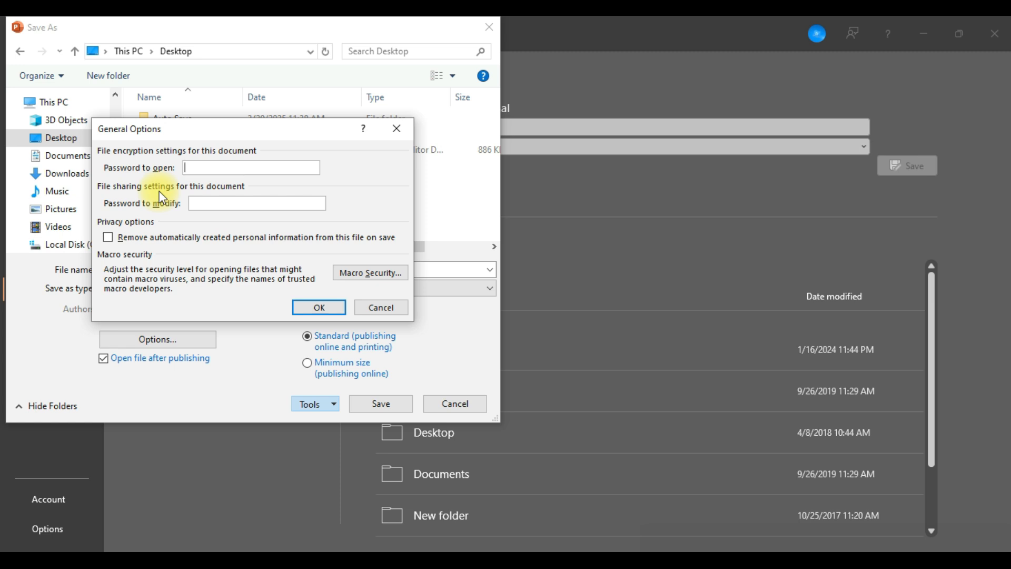
click(364, 306)
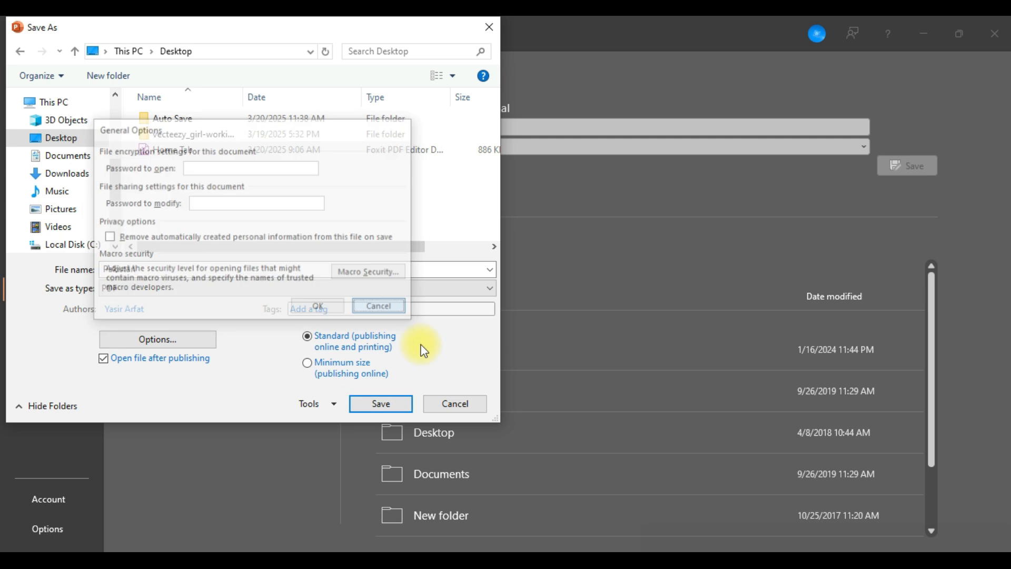
click(456, 404)
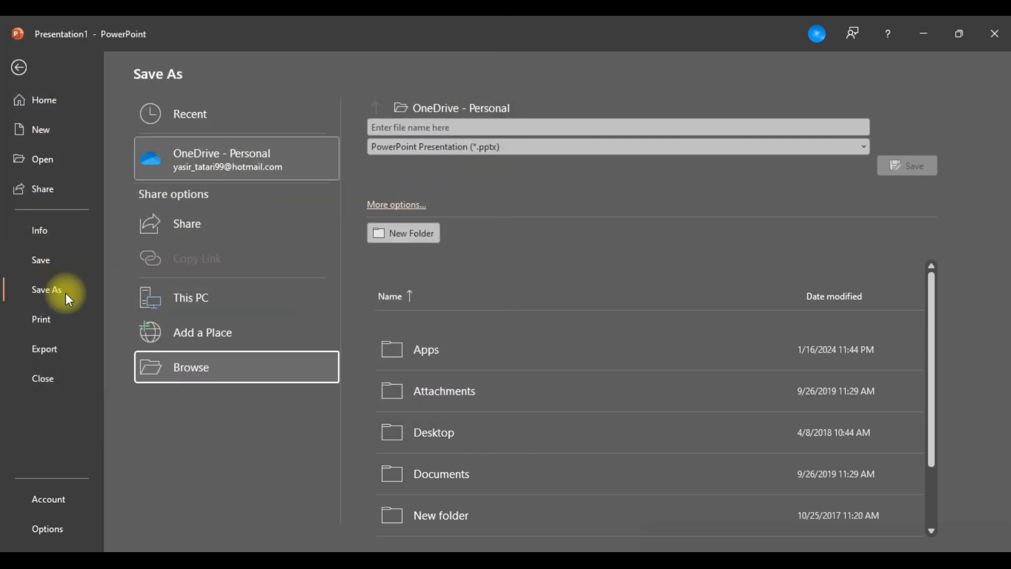
Open the print settings for the Pakistan presentation and look over the copies field and slide range choices.
click(60, 296)
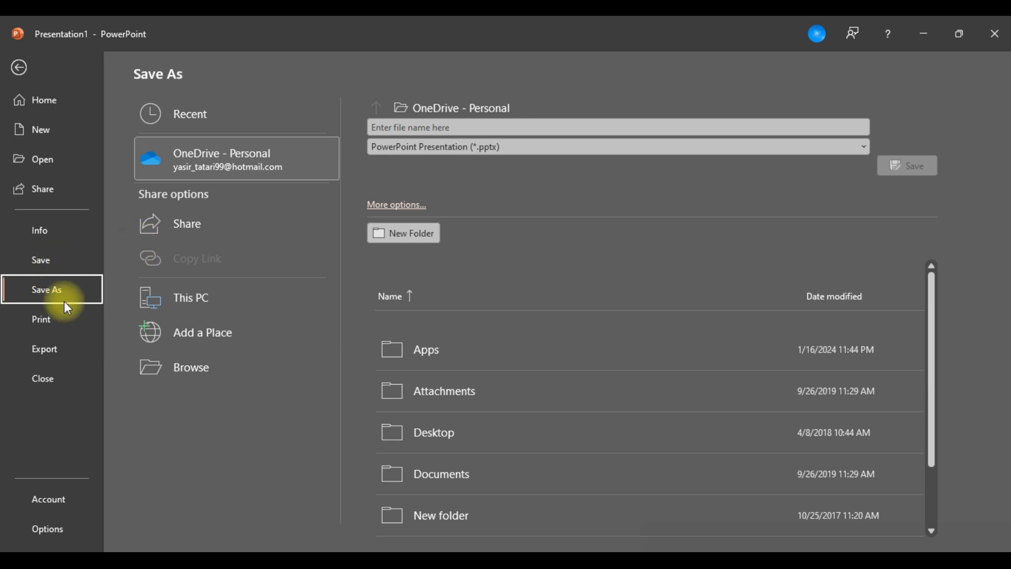
click(47, 323)
click(253, 105)
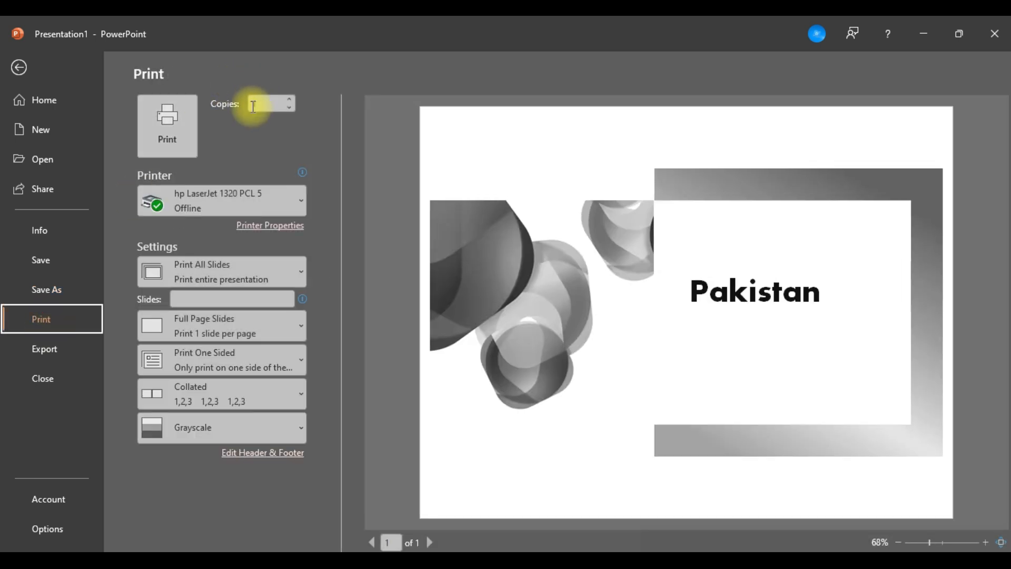
click(258, 269)
click(258, 269)
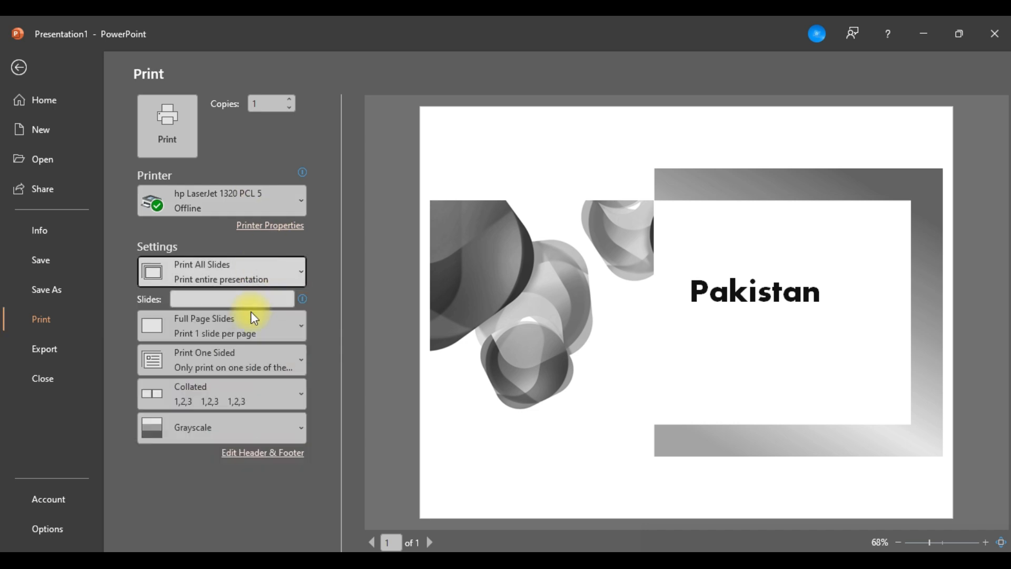
Preview the 2 Slides and 3 Slides handout layouts and set the print layout to 4 Slides Horizontal.
click(242, 328)
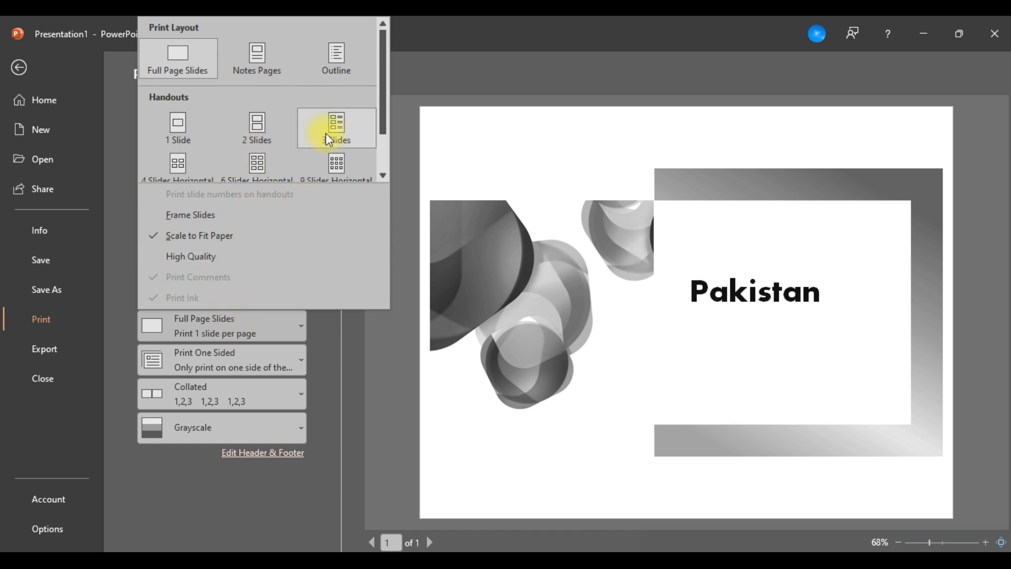
click(260, 123)
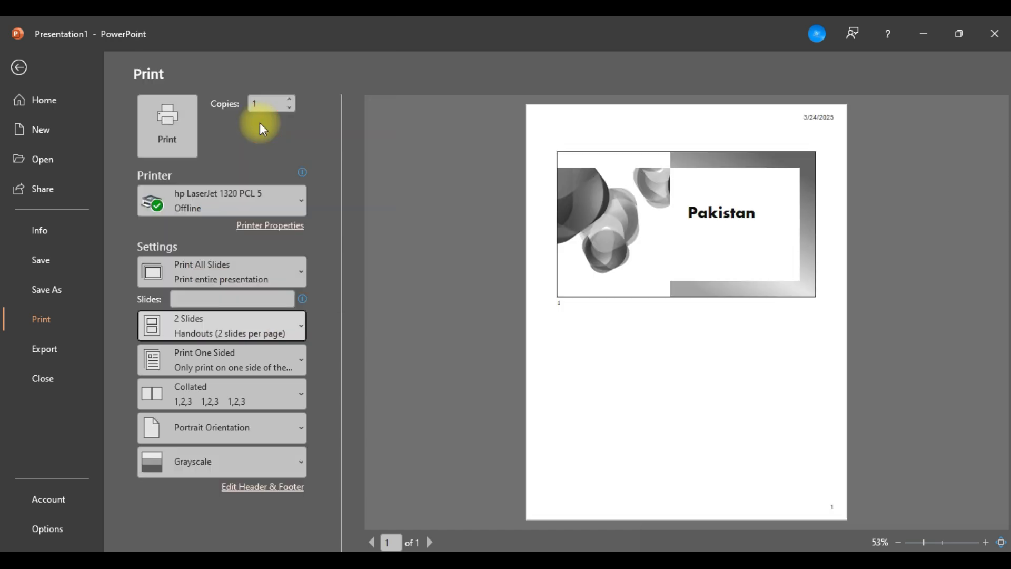
click(260, 330)
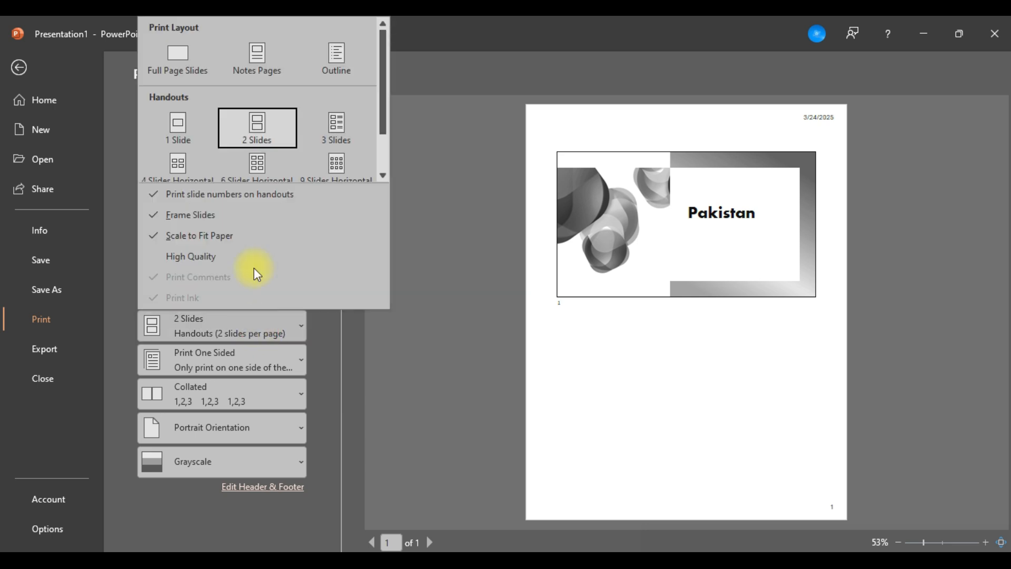
click(357, 125)
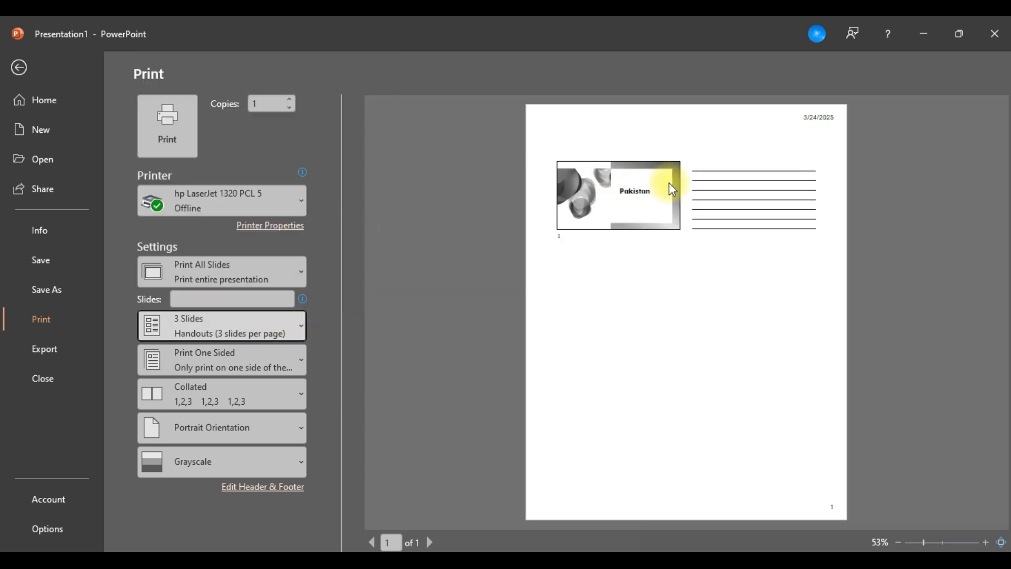
click(283, 327)
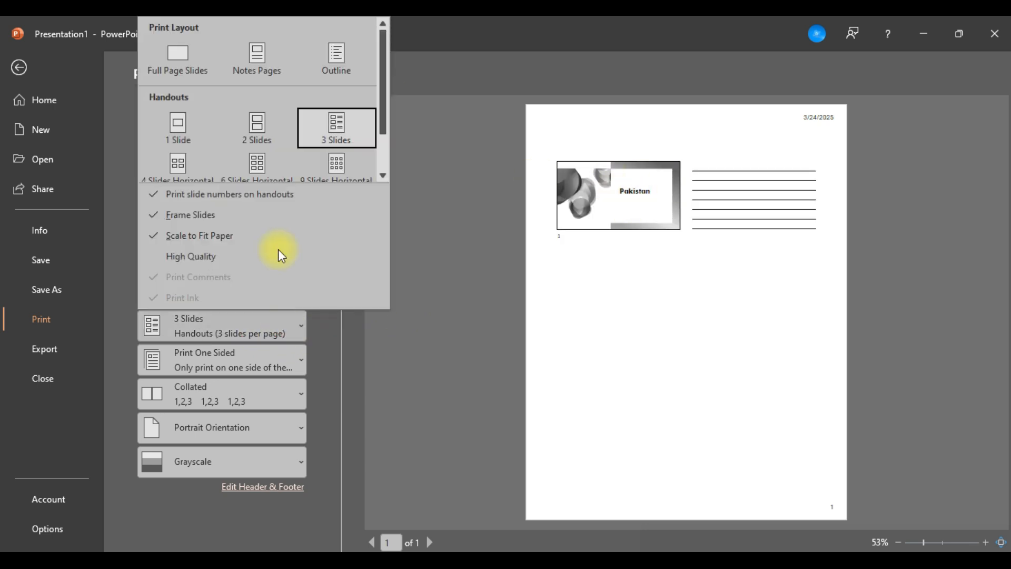
click(175, 173)
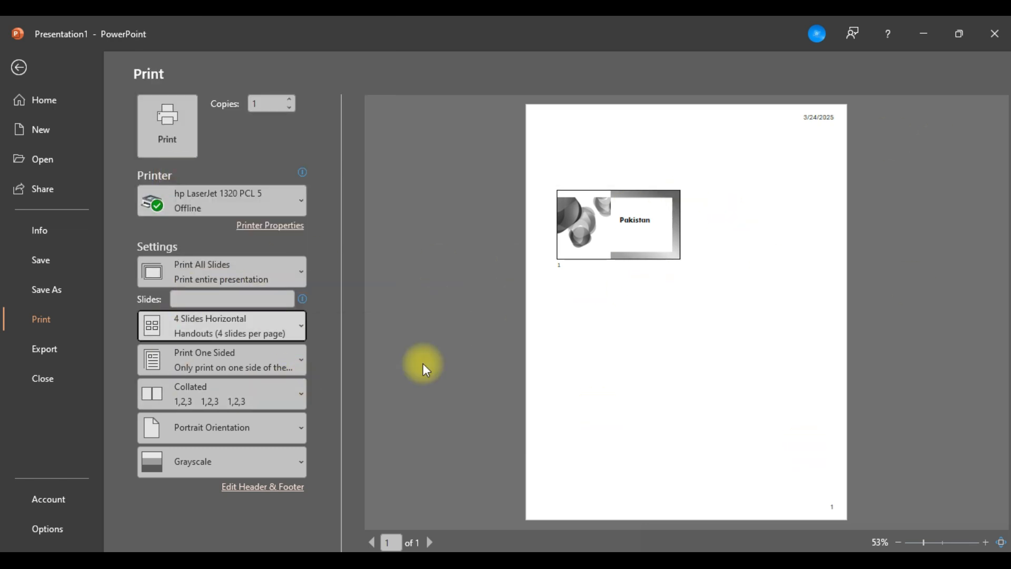
Set the handout to Landscape Orientation and review the one-sided and both-sides printing choices, keeping Print One Sided.
click(257, 427)
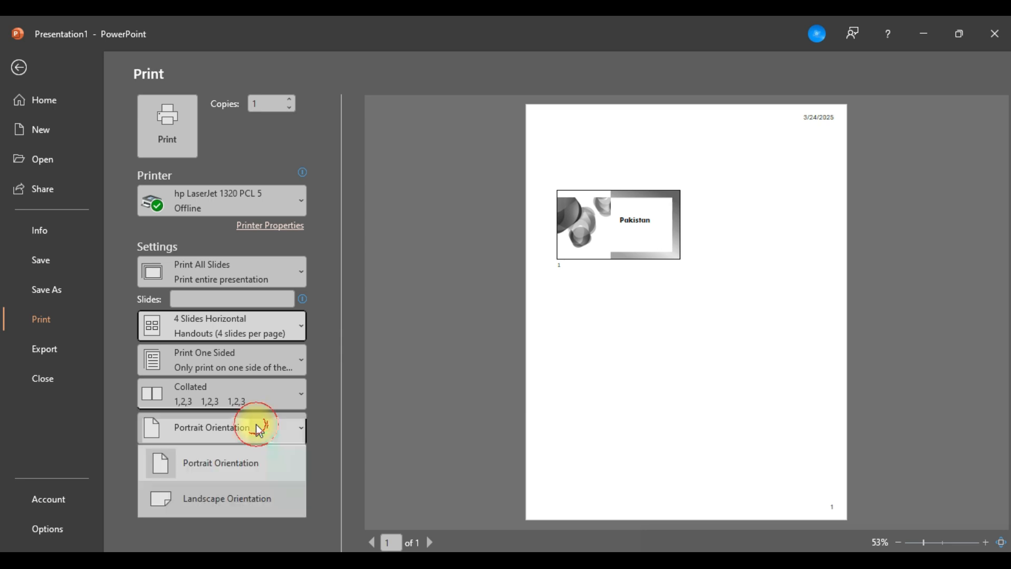
click(232, 495)
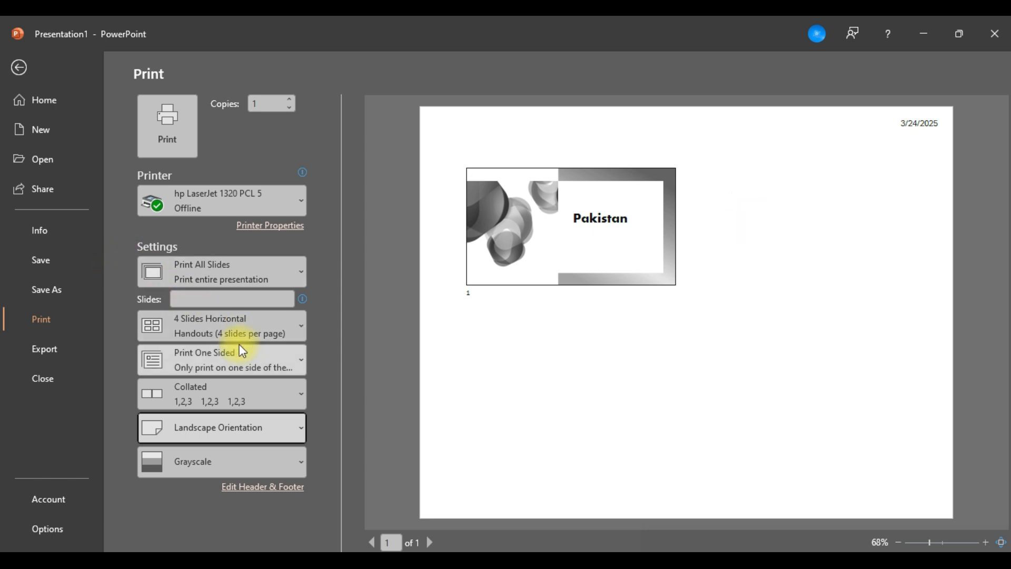
click(266, 362)
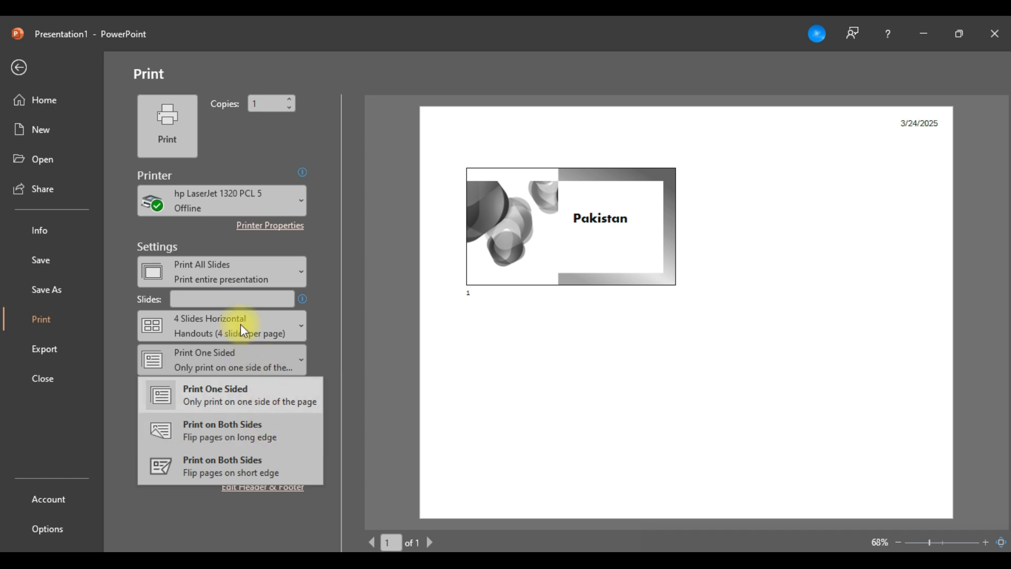
click(261, 349)
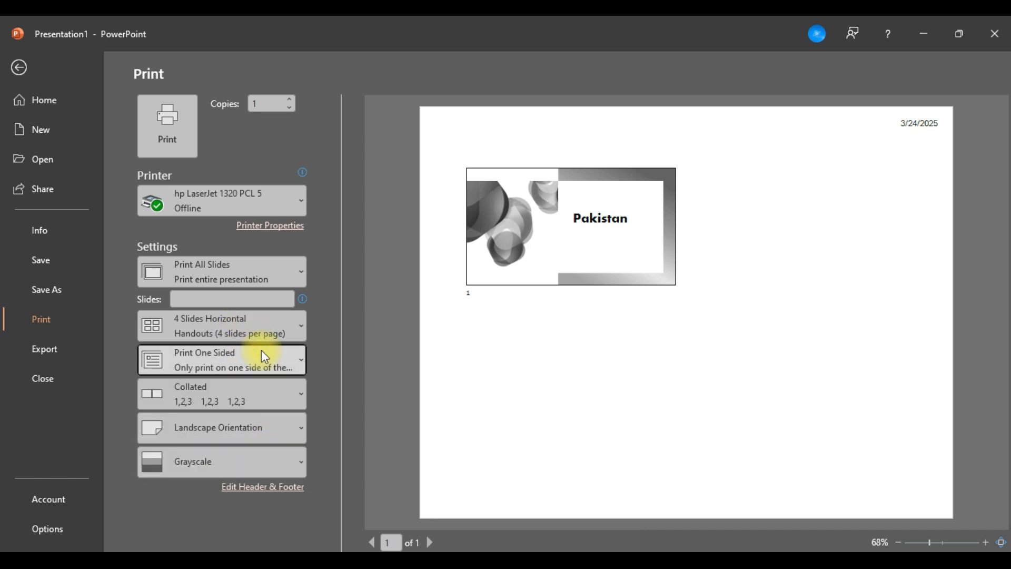
Preview the handout in Color and in Pure Black and White, and set the print colour back to Grayscale.
click(204, 463)
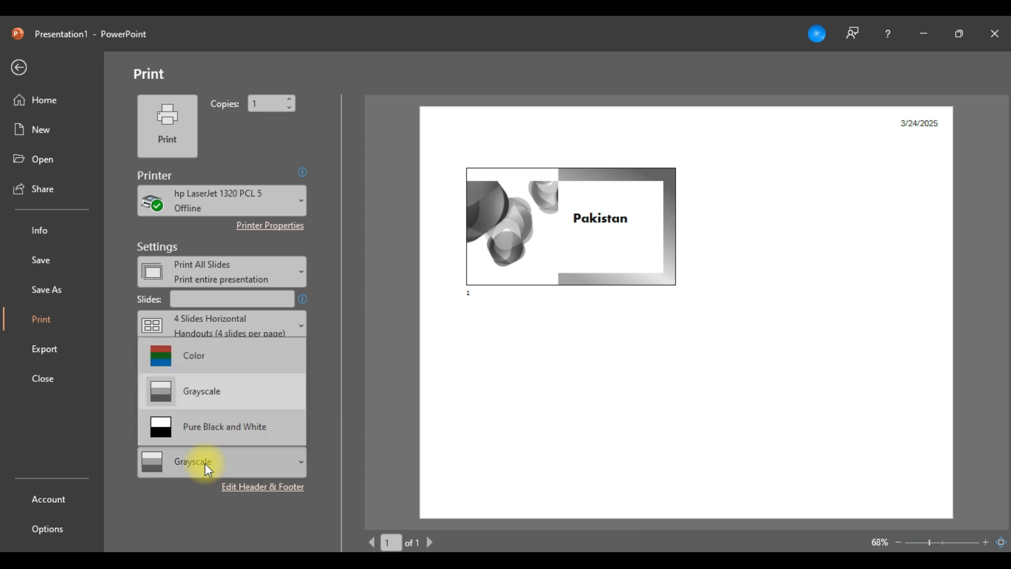
click(197, 356)
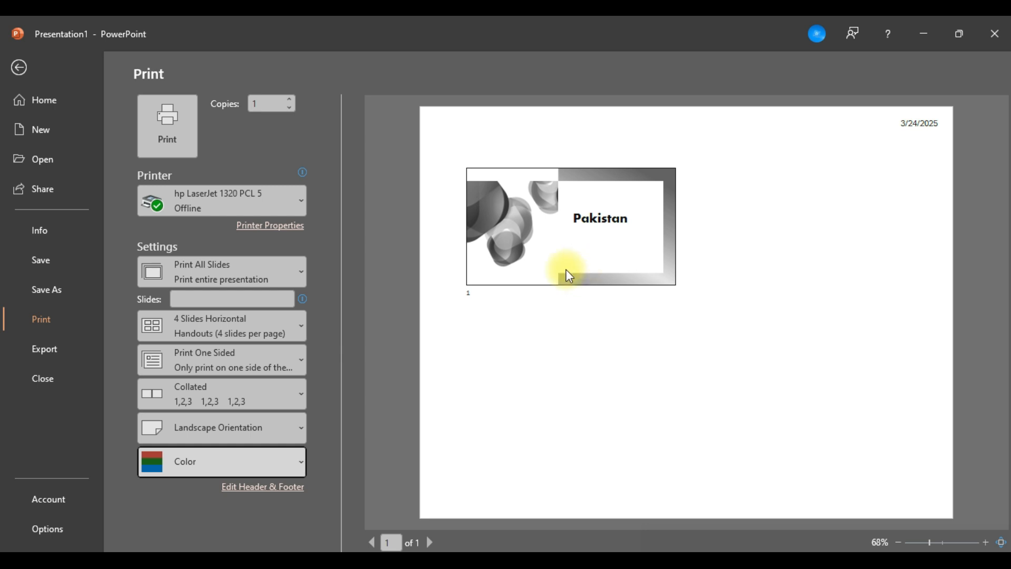
click(242, 456)
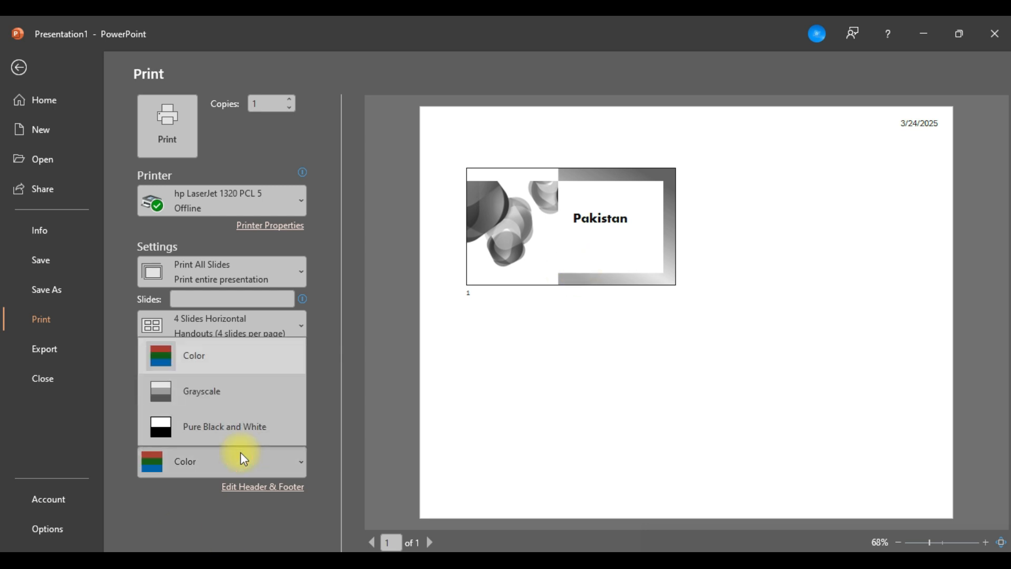
click(234, 423)
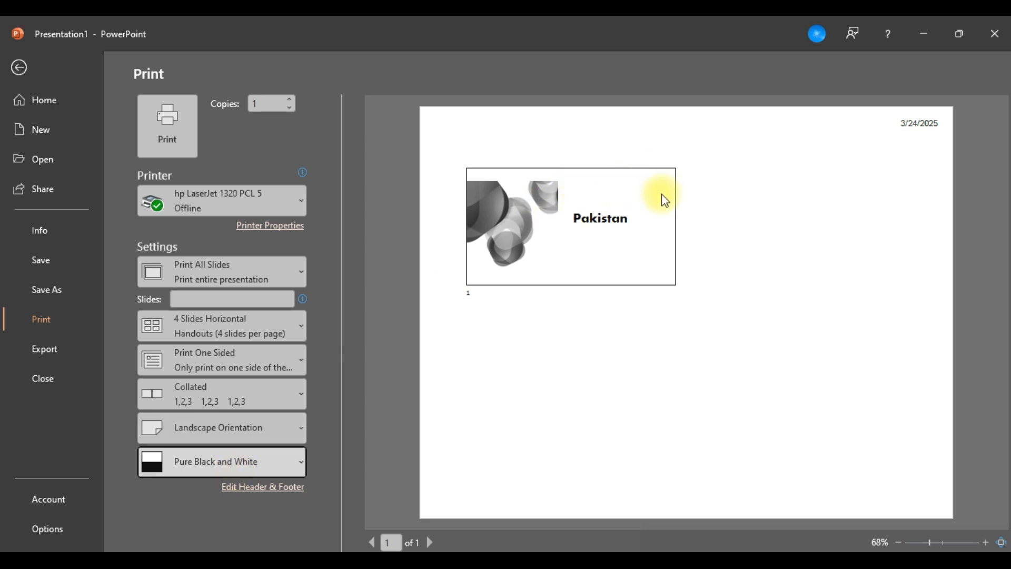
click(238, 472)
click(226, 399)
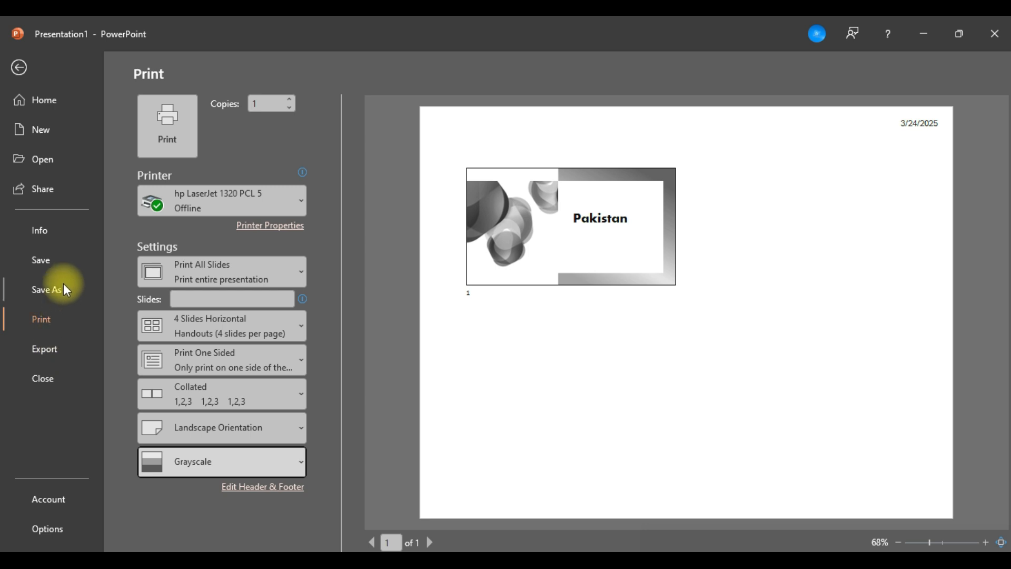
Look over the export options and the file formats offered under Change File Type, and return to the slide.
click(51, 349)
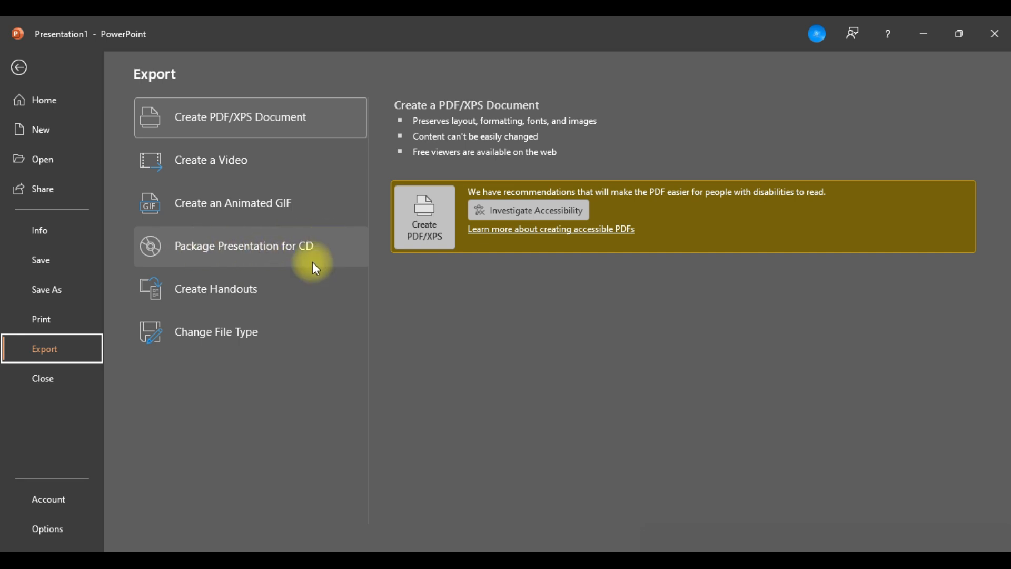
click(222, 336)
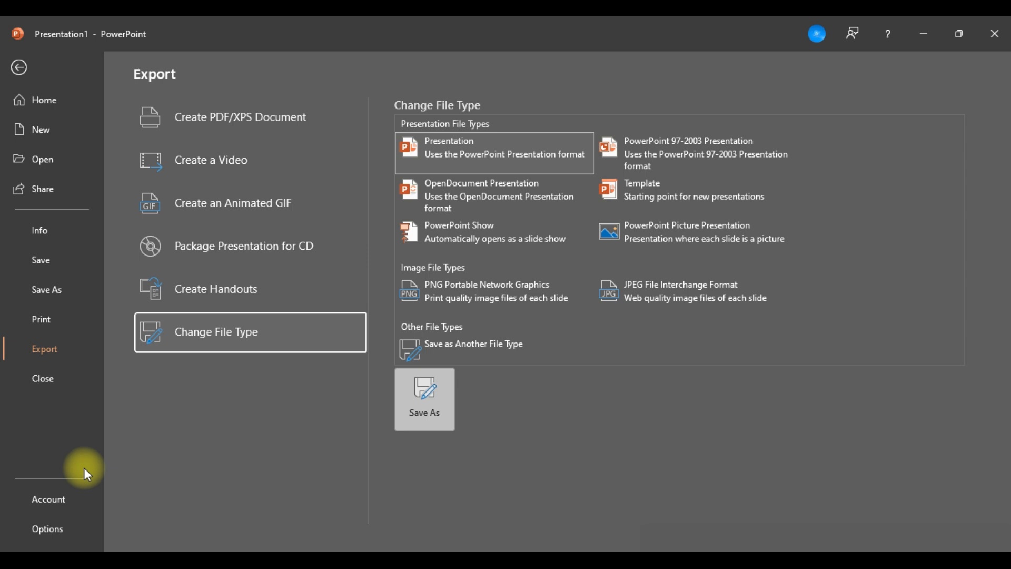
click(20, 74)
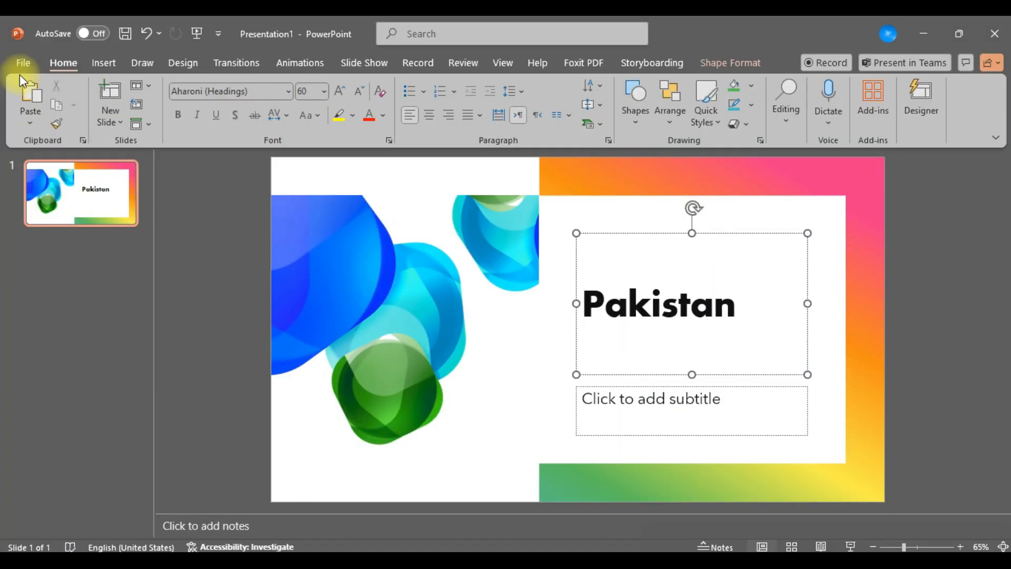
click(18, 68)
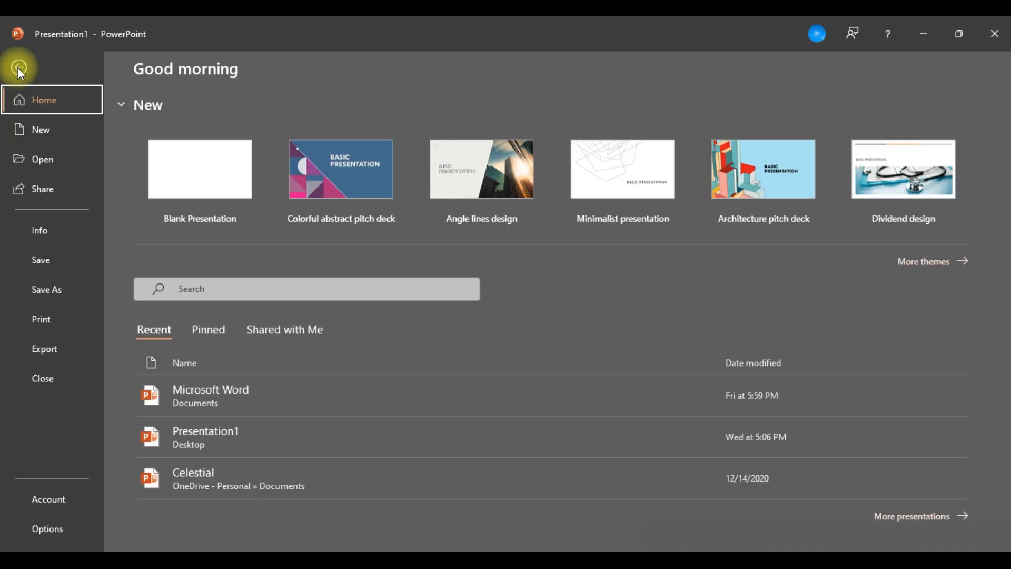
click(19, 68)
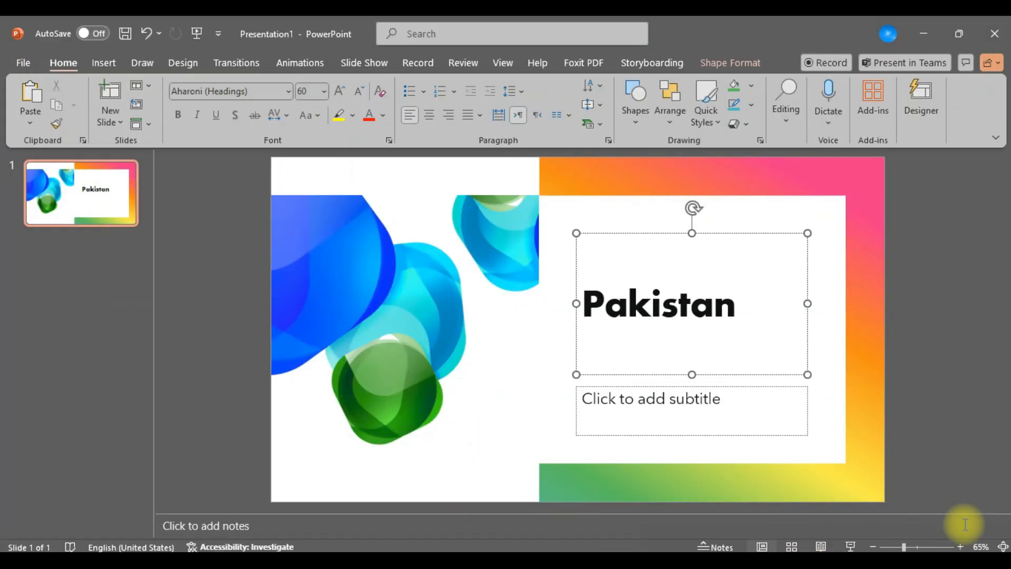